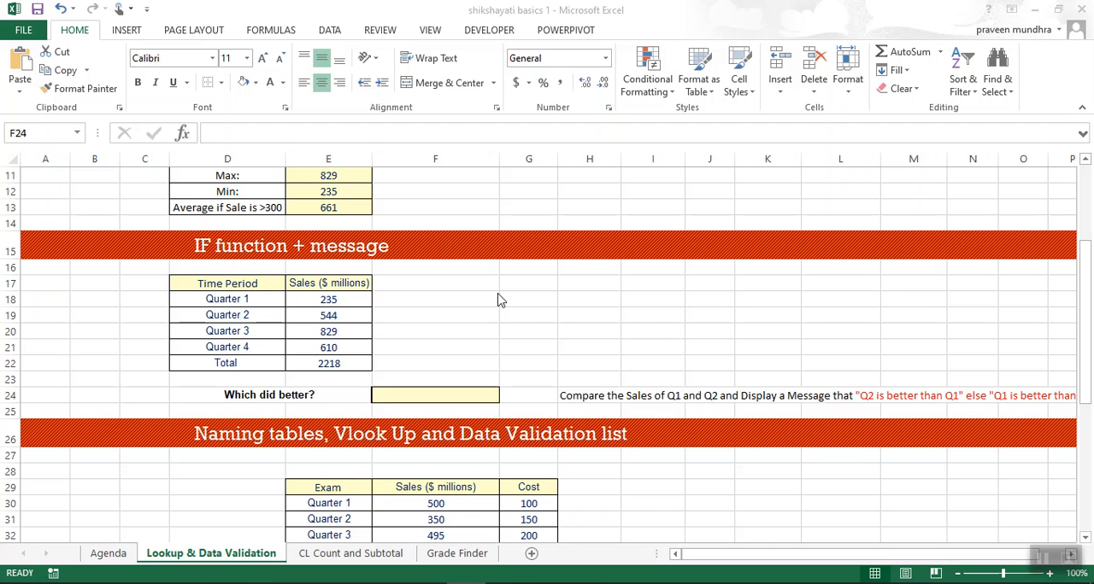
# Begin an IF formula in F24 that tests whether Quarter 2 sales (E19) exceed Quarter 1 sales (E18).
pyautogui.click(454, 394)
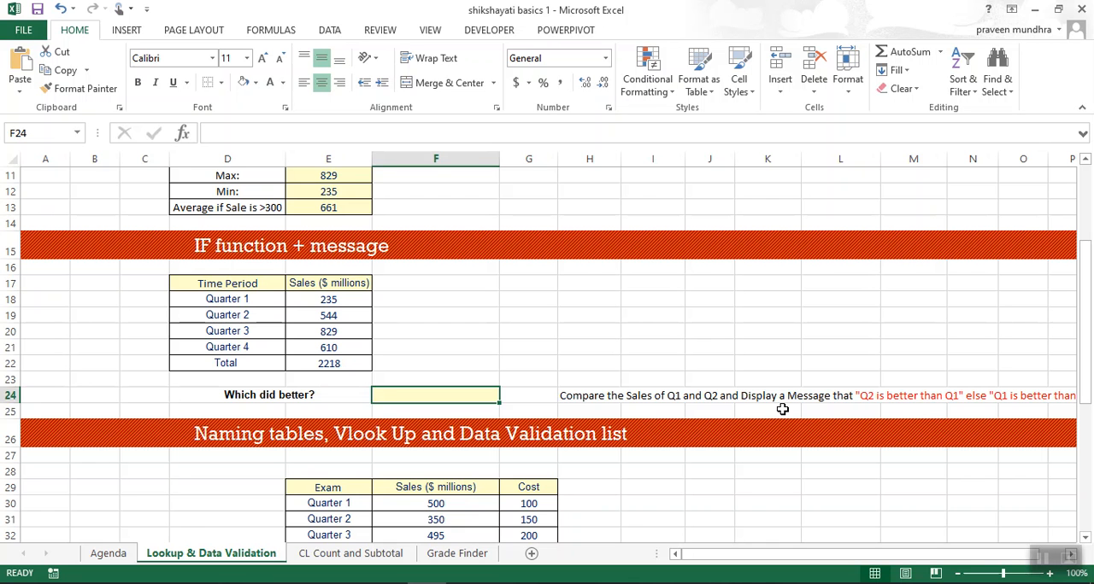
pyautogui.hscroll(5, 782, 409)
pyautogui.hscroll(-5, 782, 409)
pyautogui.write('=')
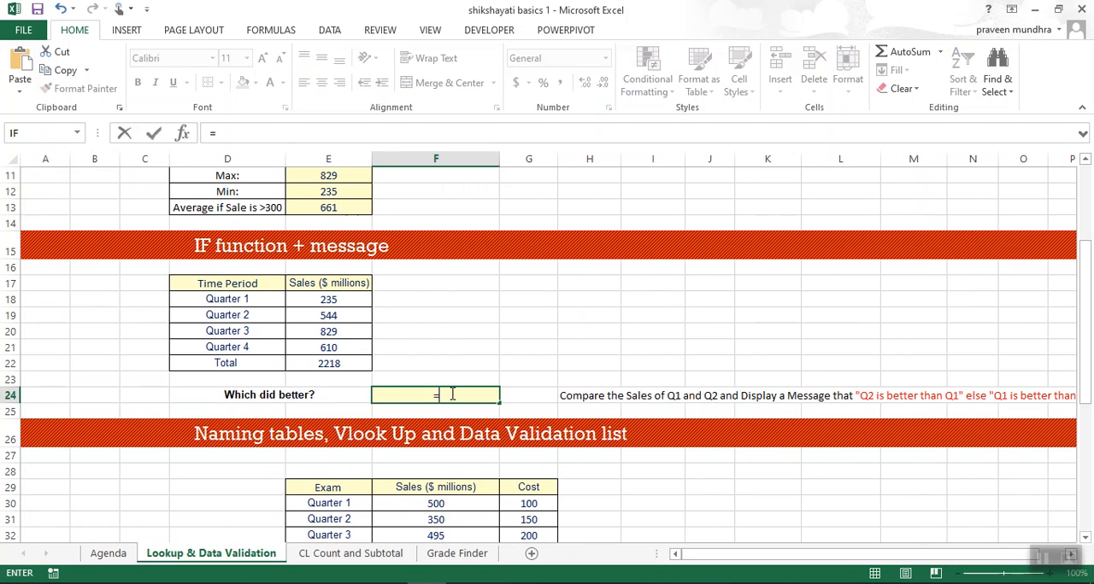
pyautogui.write('if')
pyautogui.press('Tab')
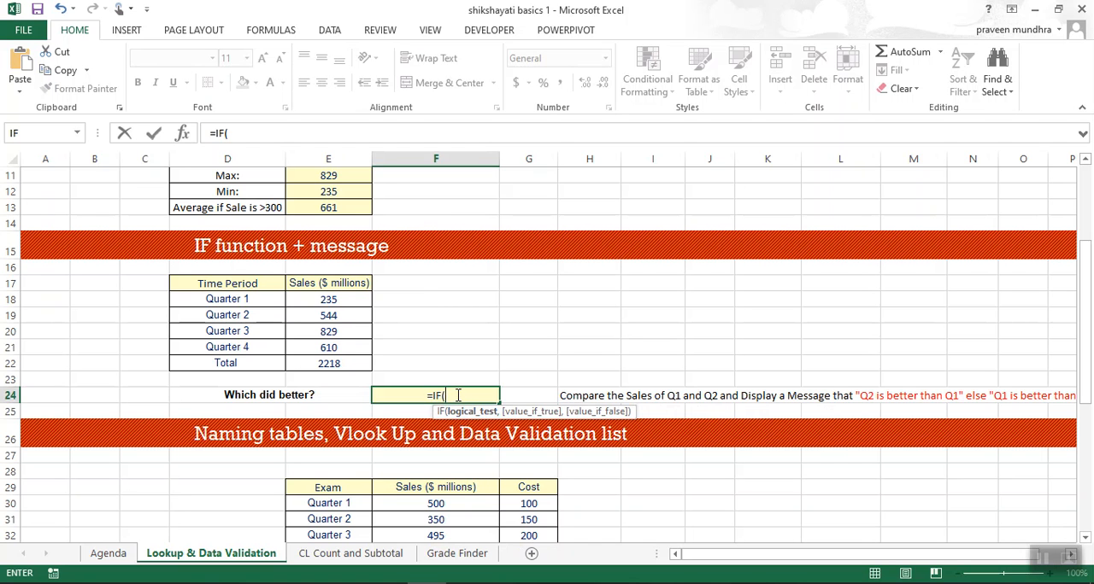
pyautogui.click(341, 317)
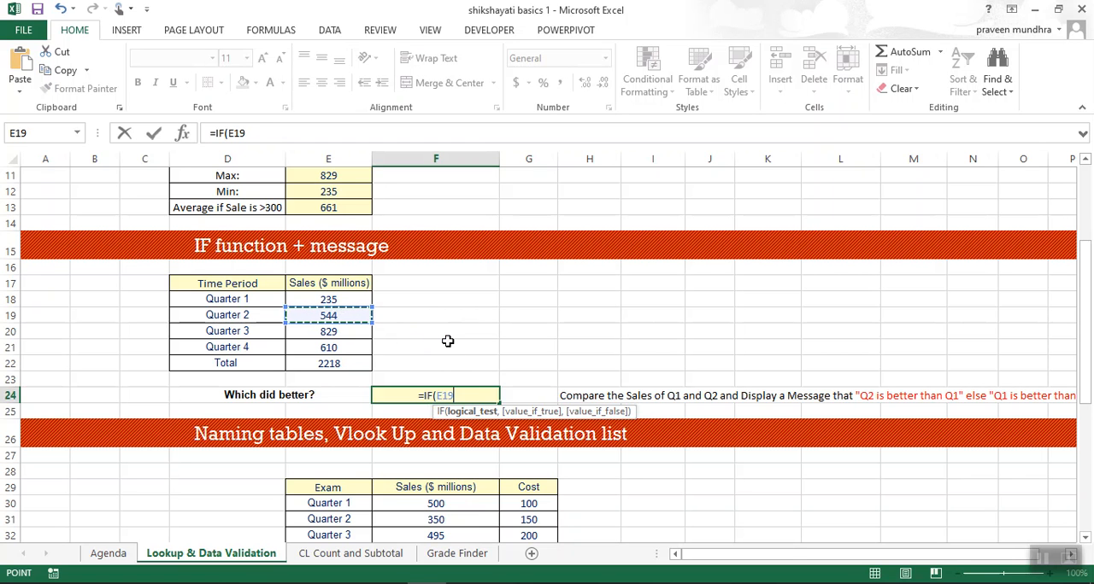
pyautogui.write('>')
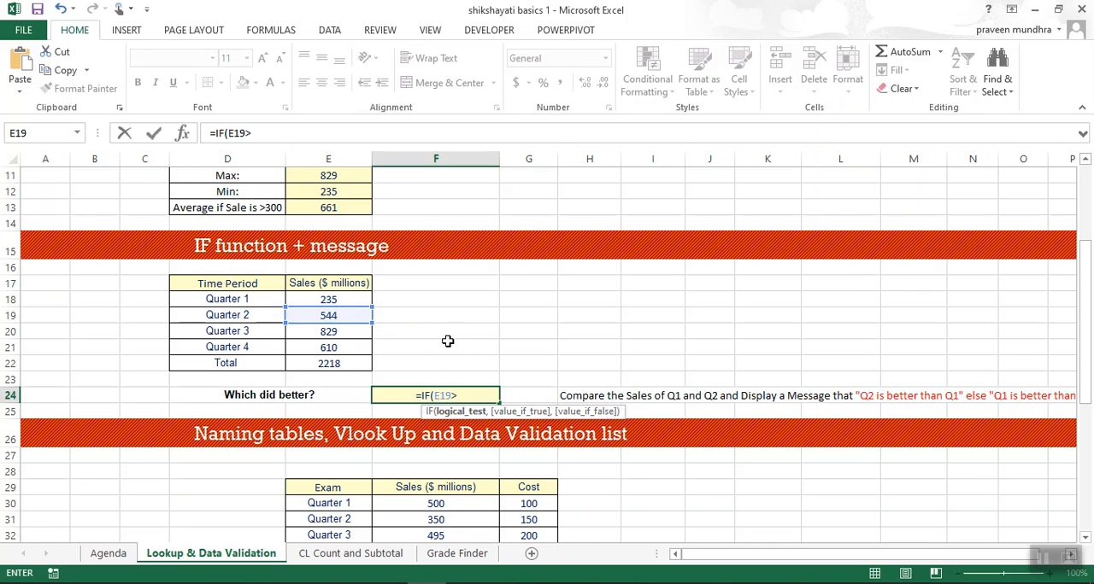
pyautogui.click(346, 299)
# Add "Qtr 2 is better" as the value-if-true message of the IF formula.
pyautogui.write(',"')
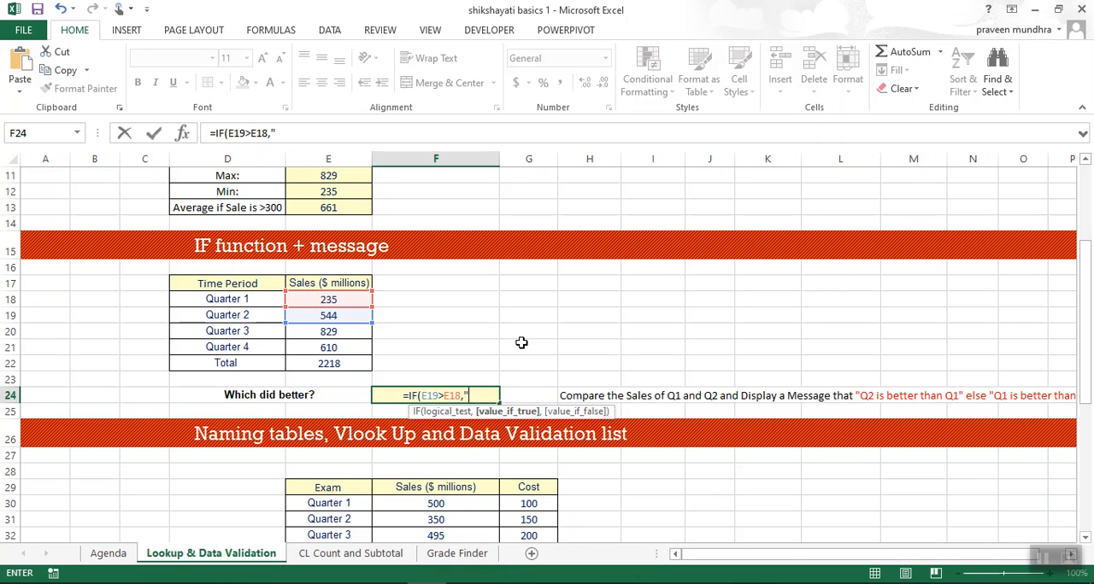
pyautogui.write('Q')
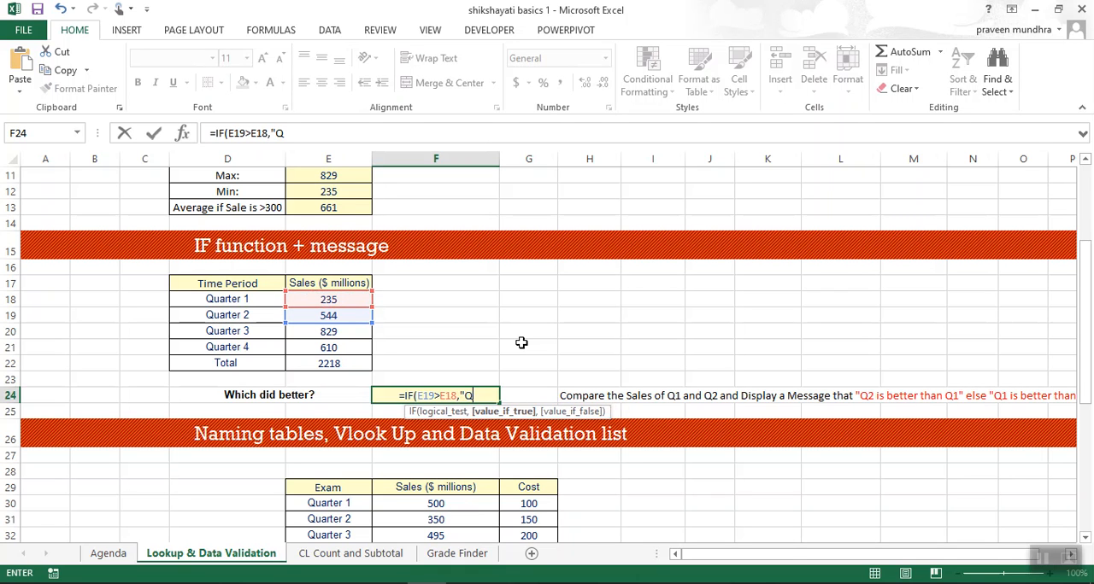
pyautogui.write('tr 2 is better",')
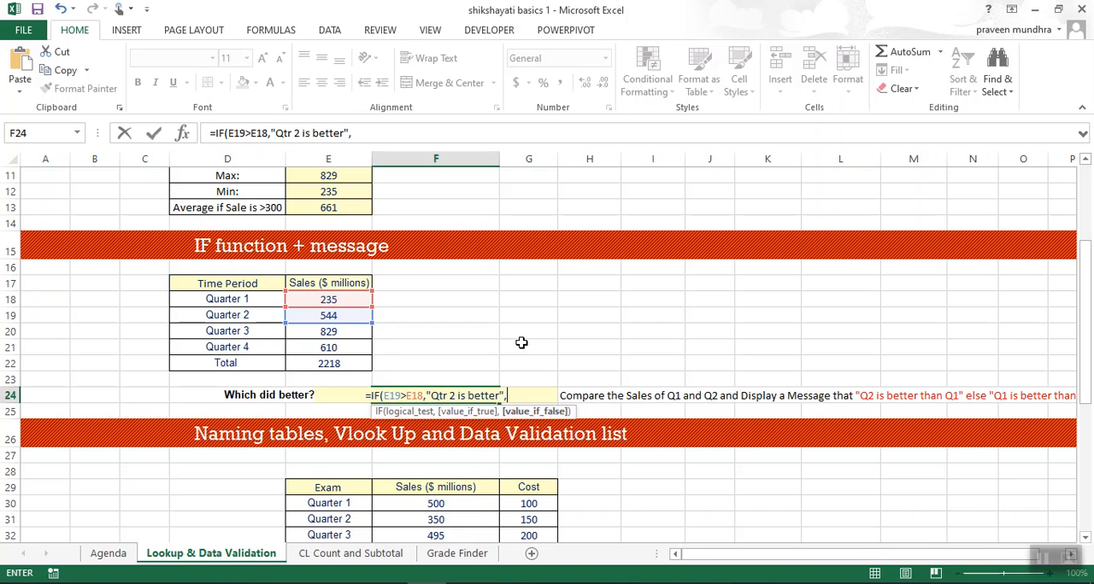
pyautogui.write('"')
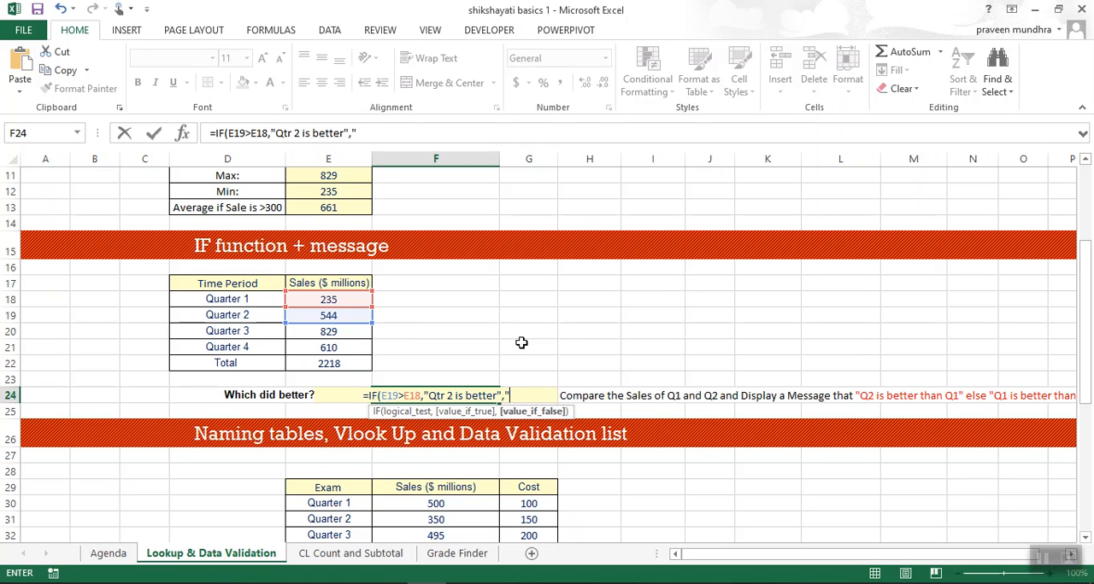
pyautogui.write('Qt')
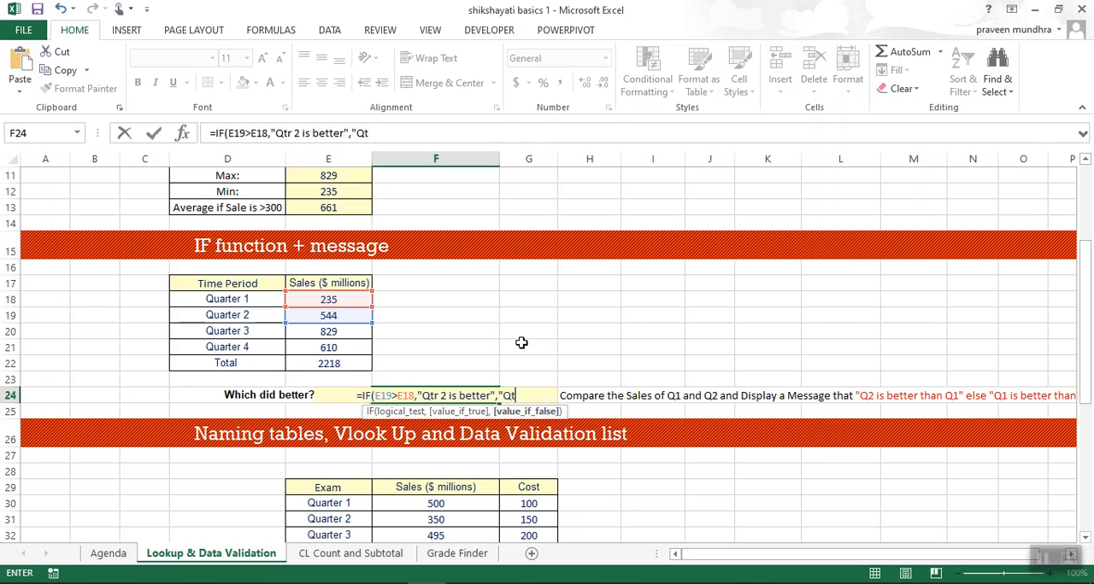
pyautogui.write('r 1 is beetr')
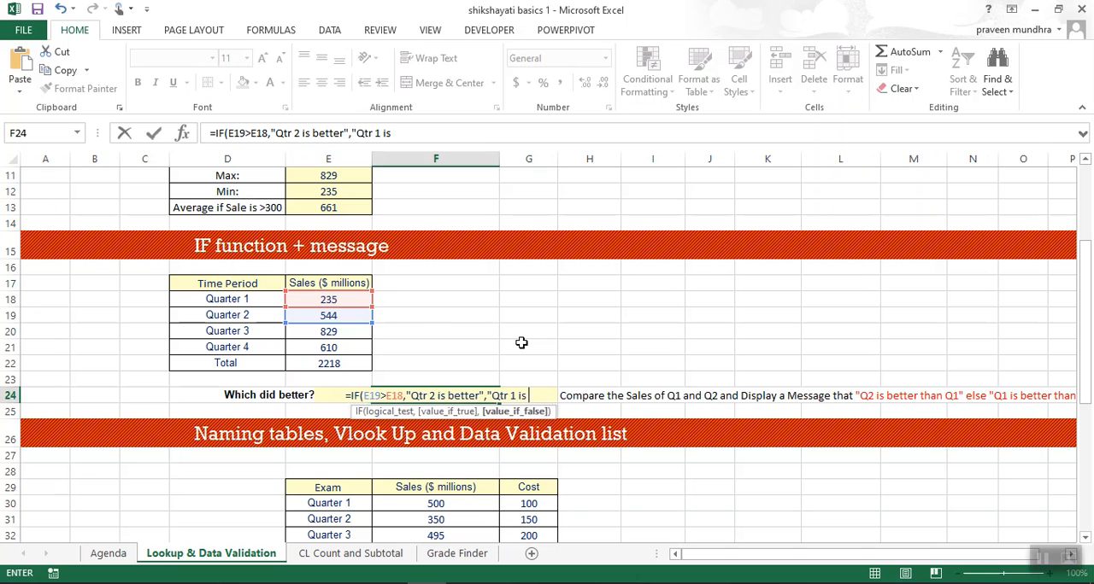
# Add "Qtr 1 is better" as the value-if-false message and complete the formula, keeping F24 selected.
pyautogui.press('BackSpace')
pyautogui.press('BackSpace')
pyautogui.press('BackSpace')
pyautogui.write('tter"')
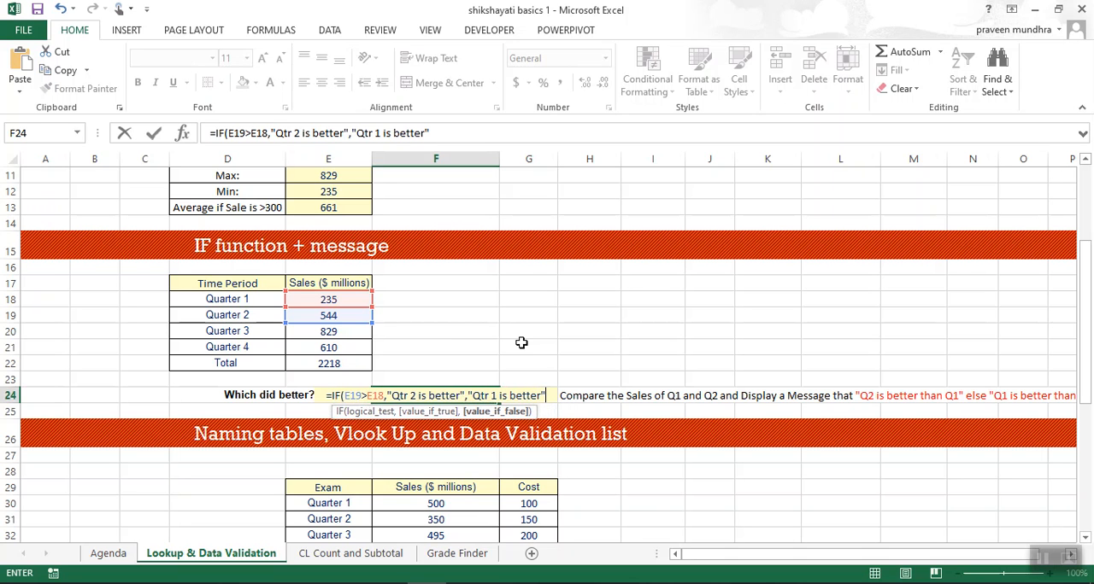
pyautogui.write(')')
pyautogui.hotkey('ctrl', 'Return')
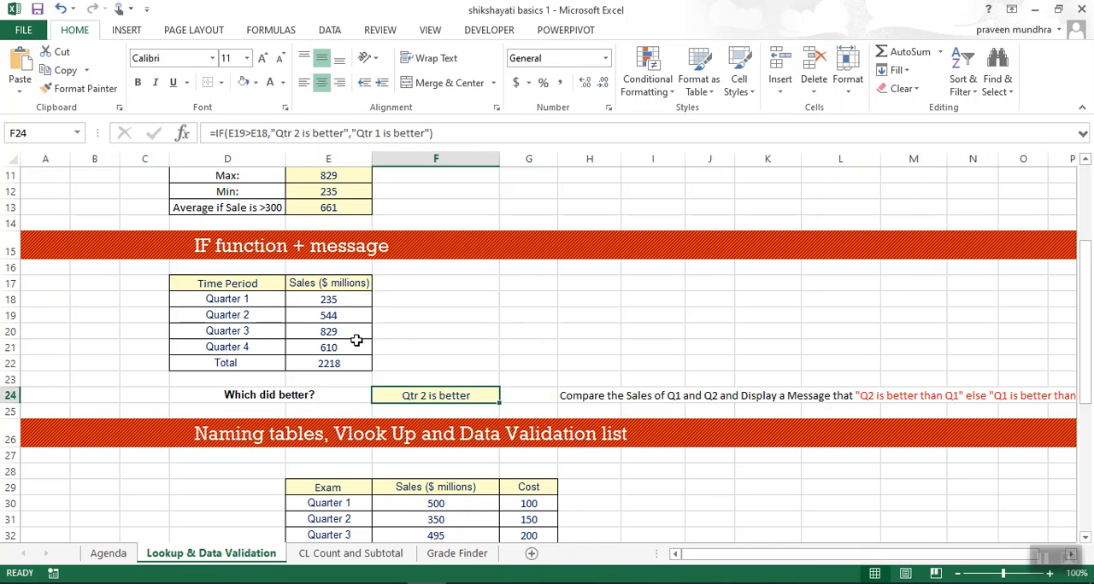
# Test the IF formula by setting Quarter 1 sales in E18 to 600, and undo that change.
pyautogui.click(335, 304)
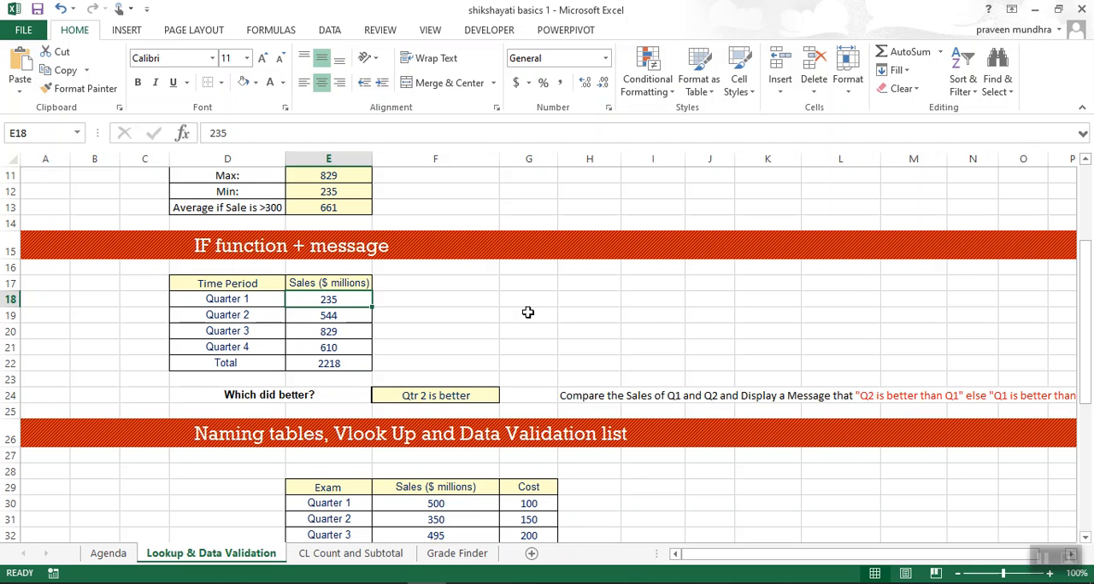
pyautogui.write('600')
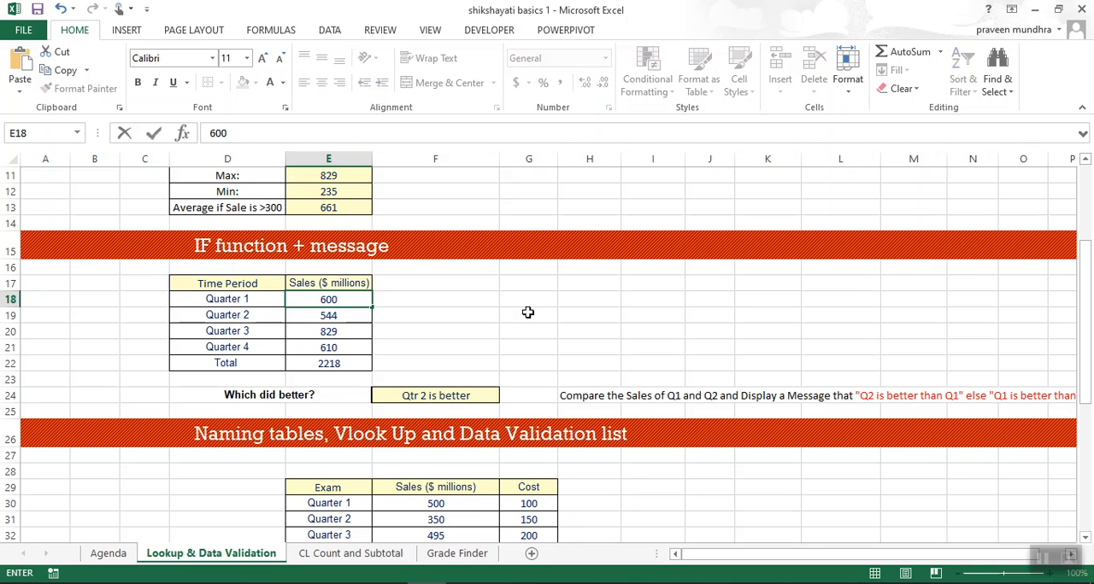
pyautogui.press('Return')
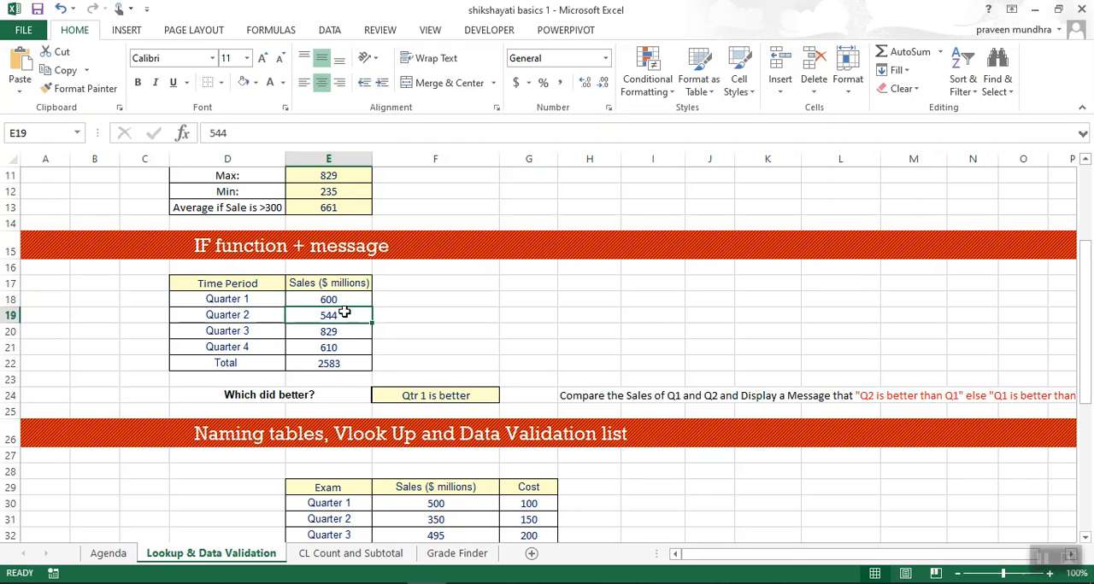
pyautogui.hotkey('ctrl', 'z')
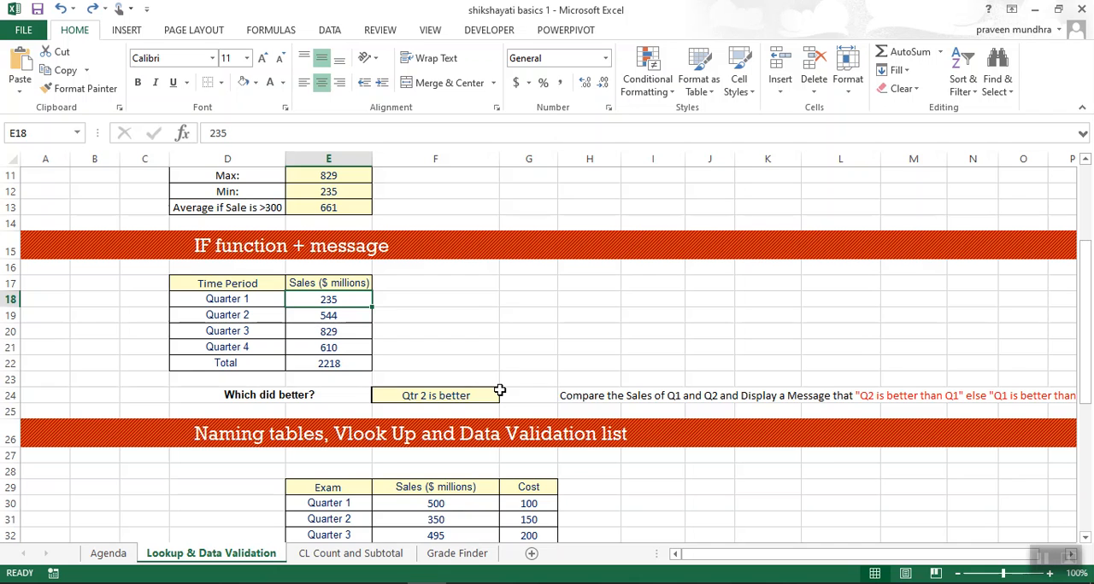
# Replace the "Exam" header in E29 of the lookup table with "Quarter".
pyautogui.scroll(-1, 500, 386)
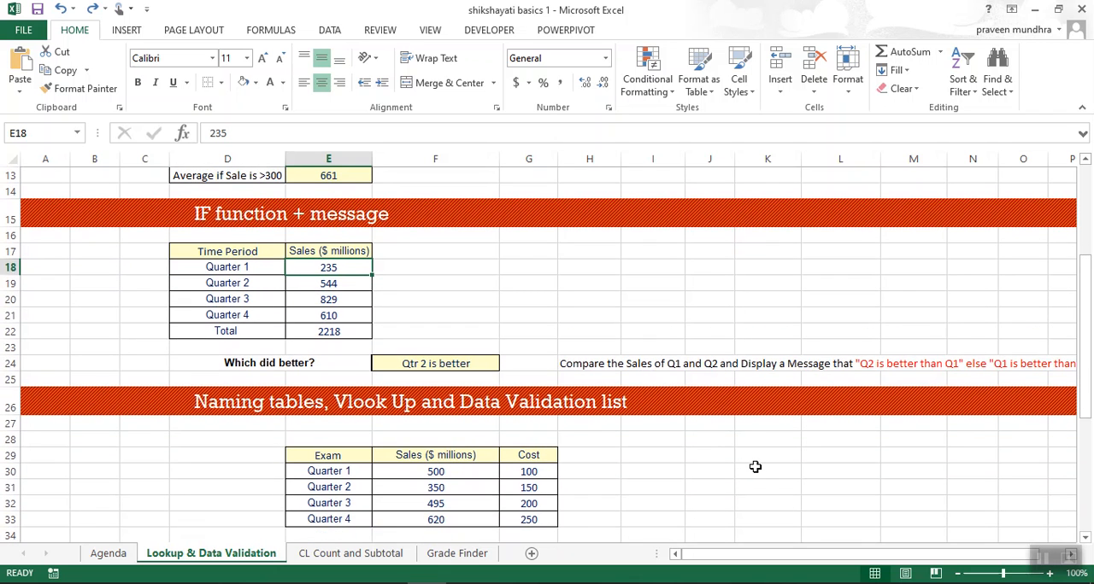
pyautogui.scroll(-1, 754, 466)
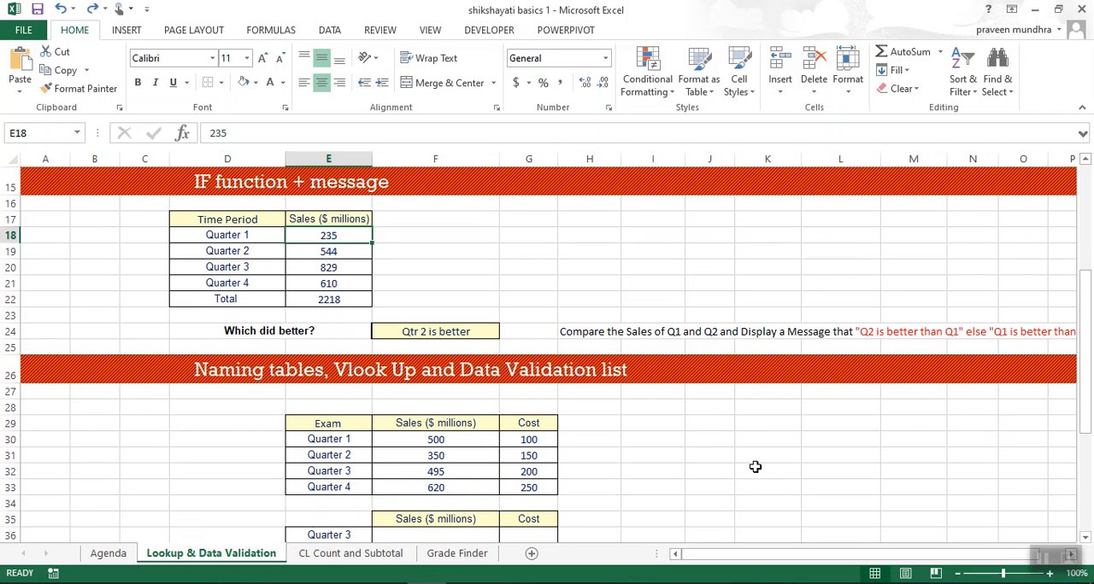
pyautogui.scroll(-2, 754, 466)
pyautogui.scroll(-1, 752, 461)
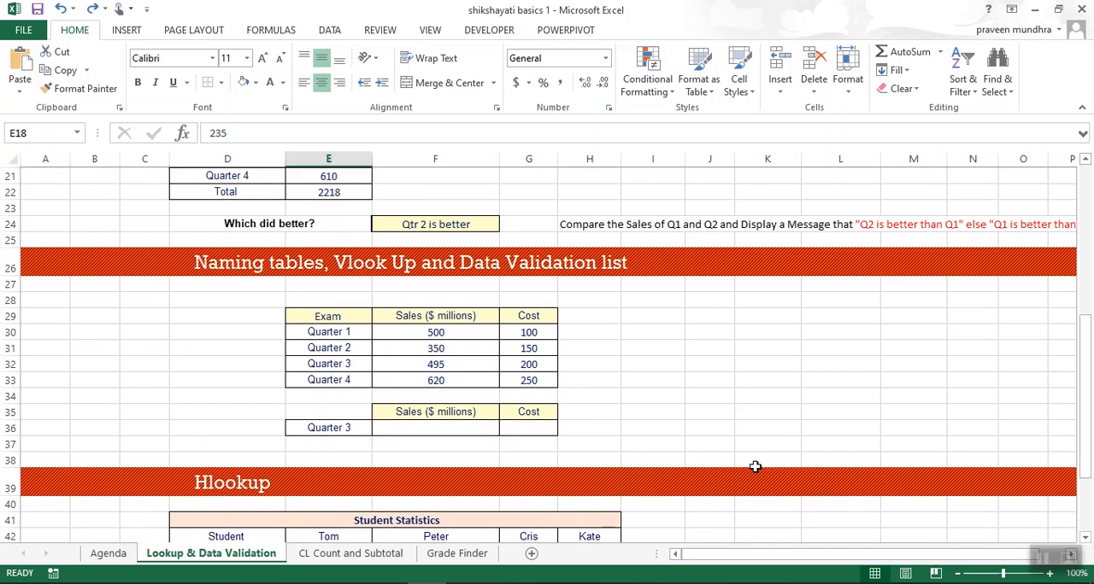
pyautogui.scroll(-1, 748, 452)
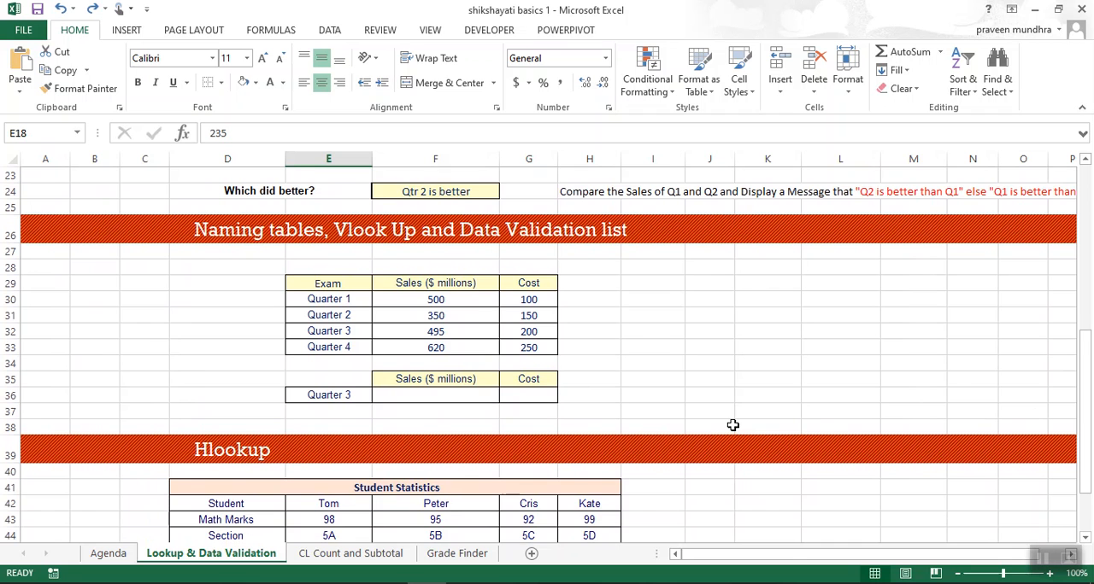
pyautogui.scroll(-1, 732, 424)
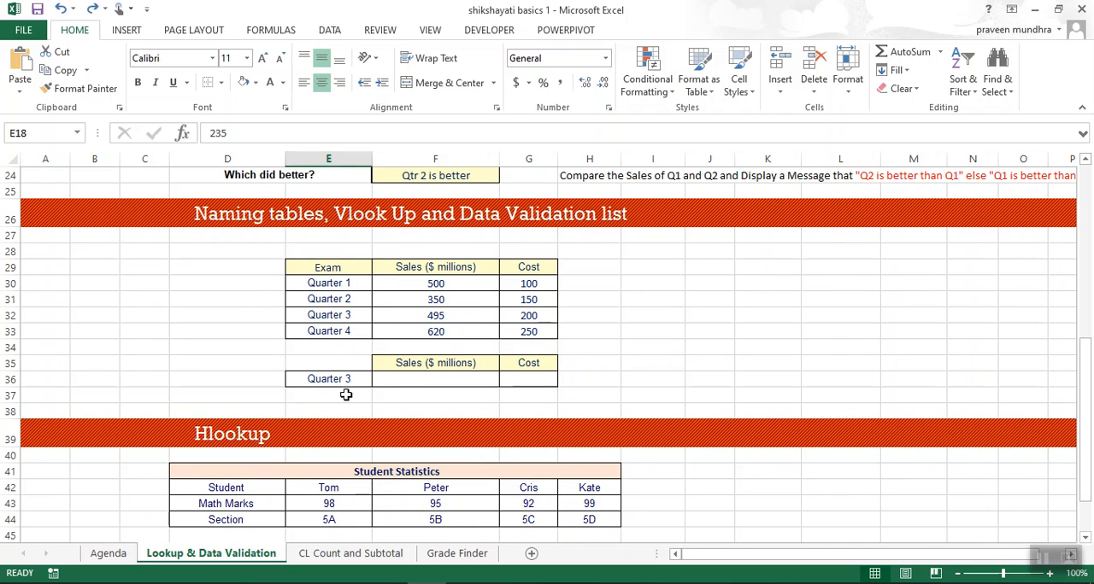
pyautogui.click(328, 267)
pyautogui.press('Down')
pyautogui.press('Up')
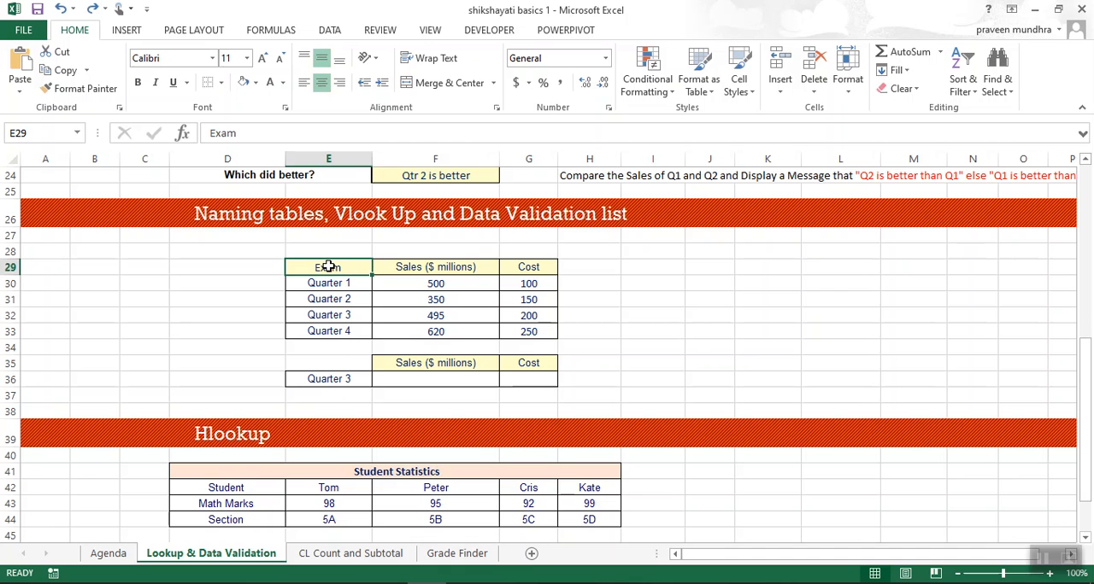
pyautogui.write('Quat')
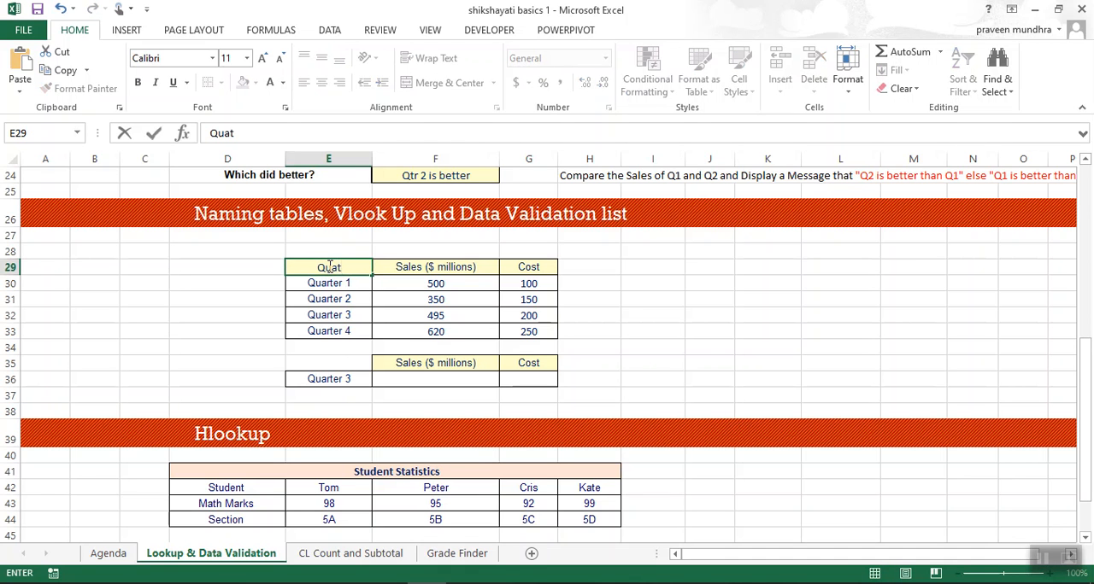
pyautogui.press('BackSpace')
pyautogui.write('ret')
pyautogui.press('BackSpace')
pyautogui.press('BackSpace')
pyautogui.press('BackSpace')
pyautogui.write('ter')
pyautogui.click(329, 267)
pyautogui.write('r')
pyautogui.press('Return')
# Name the quarter, sales and cost table in E29:G33 "Vlookuptable".
pyautogui.press('Up')
pyautogui.press('Up')
pyautogui.press('Down')
pyautogui.hotkey('shift', 'Right')
pyautogui.hotkey('shift', 'Right')
pyautogui.hotkey('shift', 'Down')
pyautogui.hotkey('shift', 'Down')
pyautogui.hotkey('shift', 'Down')
pyautogui.hotkey('shift', 'Down')
pyautogui.hotkey('shift', 'Down')
pyautogui.hotkey('shift', 'Up')
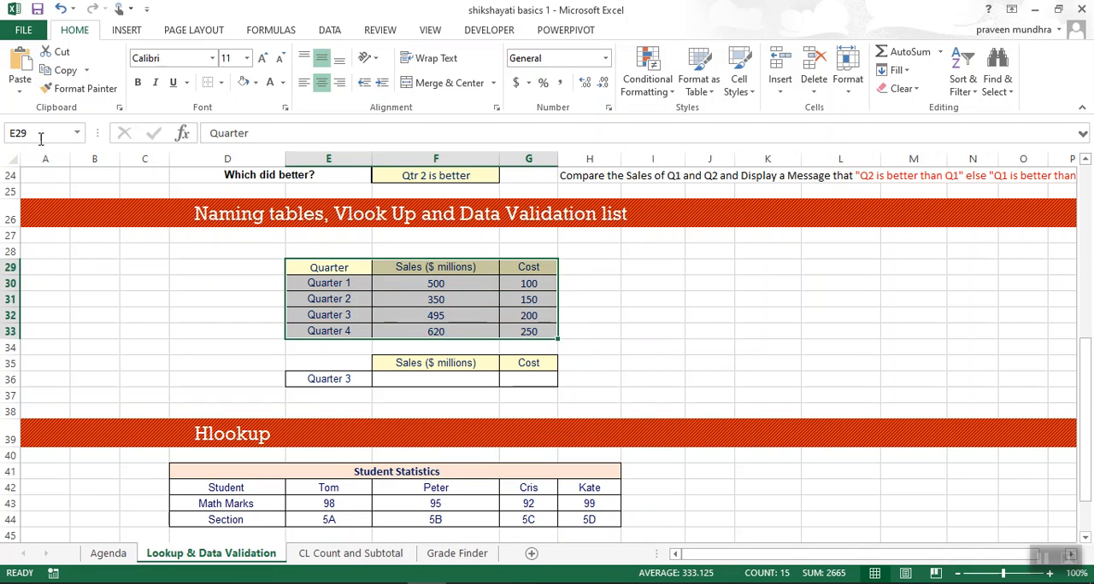
pyautogui.click(36, 135)
pyautogui.press('BackSpace')
pyautogui.write('Vlookup')
pyautogui.write('table')
pyautogui.press('Return')
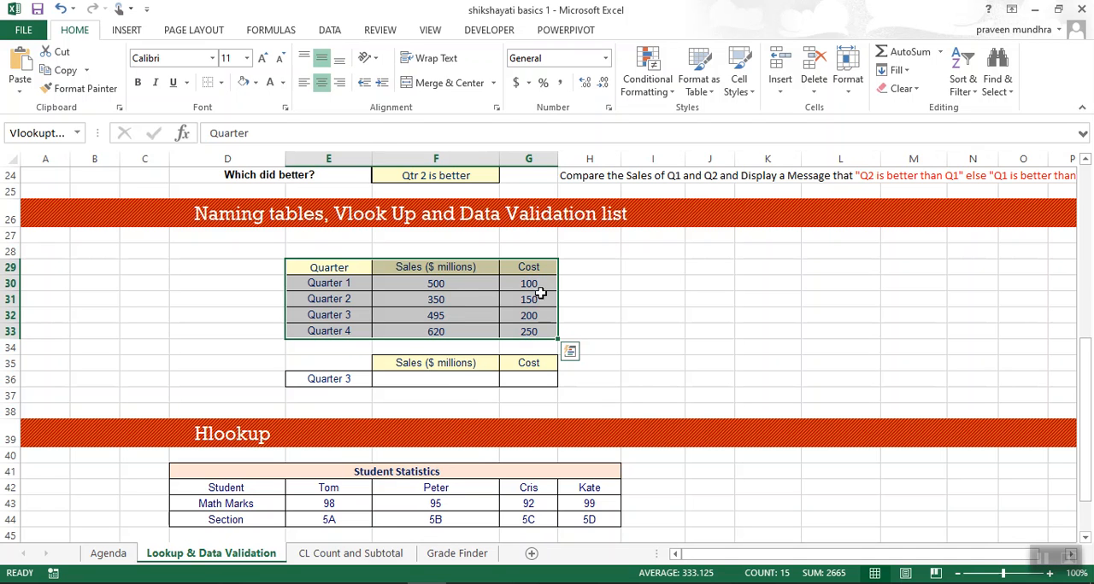
# Clear the quarter entry from cell E36 below the lookup table.
pyautogui.click(342, 381)
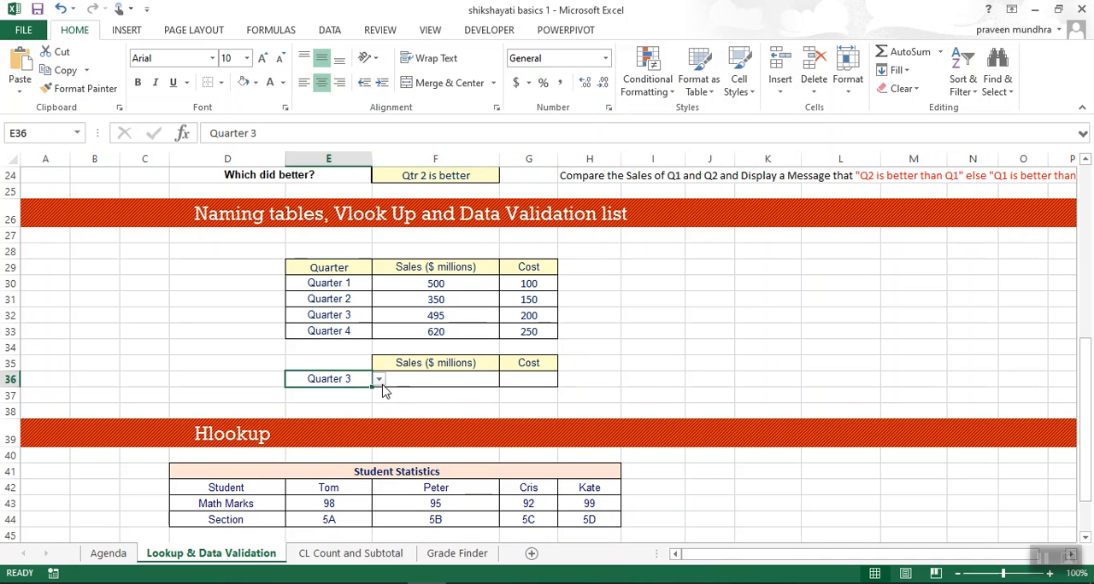
pyautogui.click(329, 31)
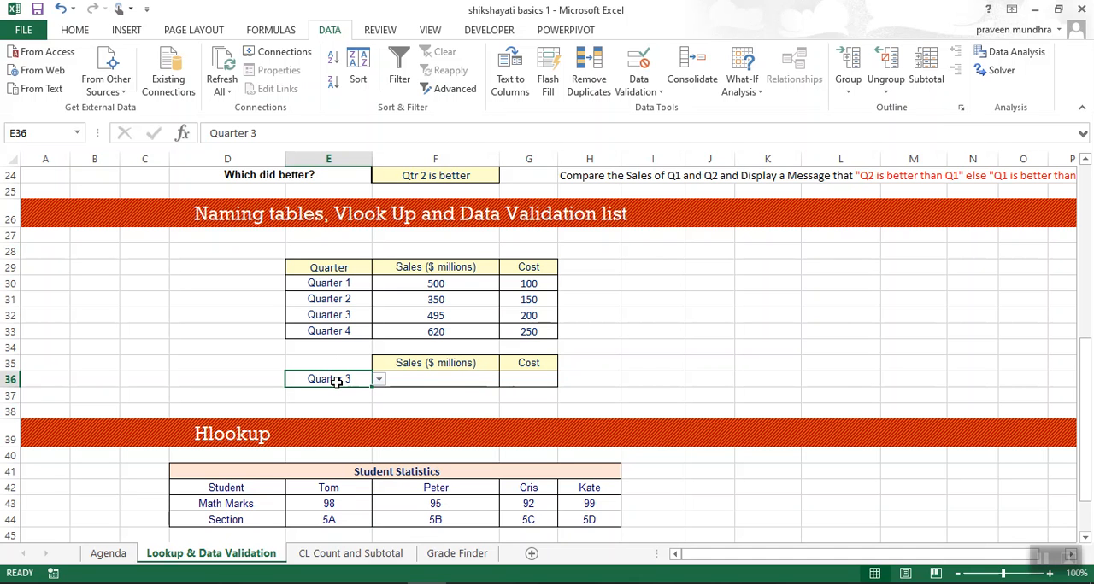
pyautogui.press('Delete')
pyautogui.moveTo(339, 381)
pyautogui.mouseDown()
pyautogui.moveTo(379, 398)
pyautogui.moveTo(346, 381)
pyautogui.mouseUp()
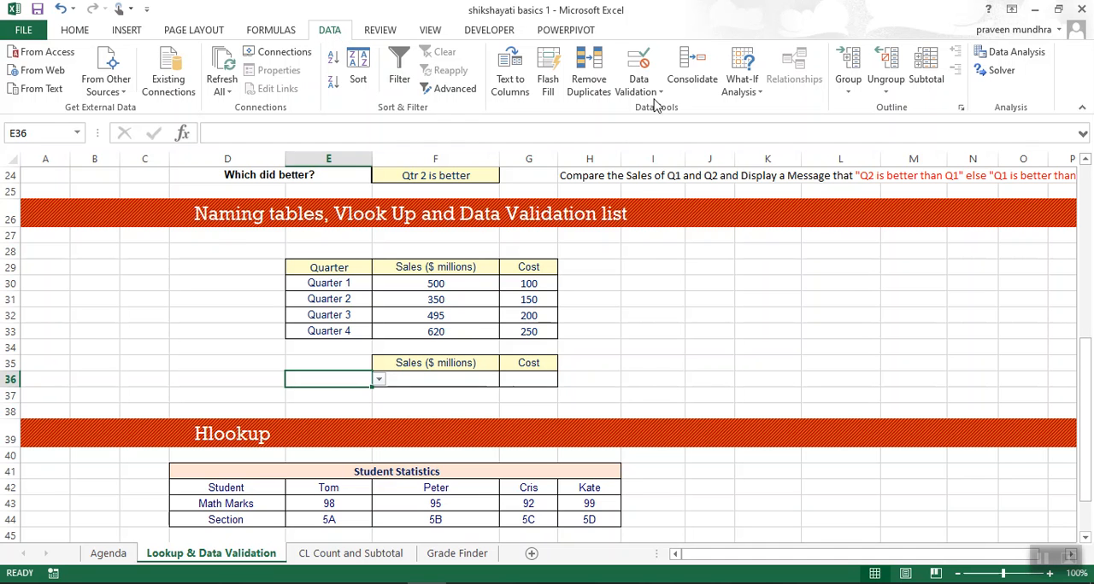
# Apply List data validation to E36 with the quarter names in =$E$30:$E$33 as its source.
pyautogui.click(657, 96)
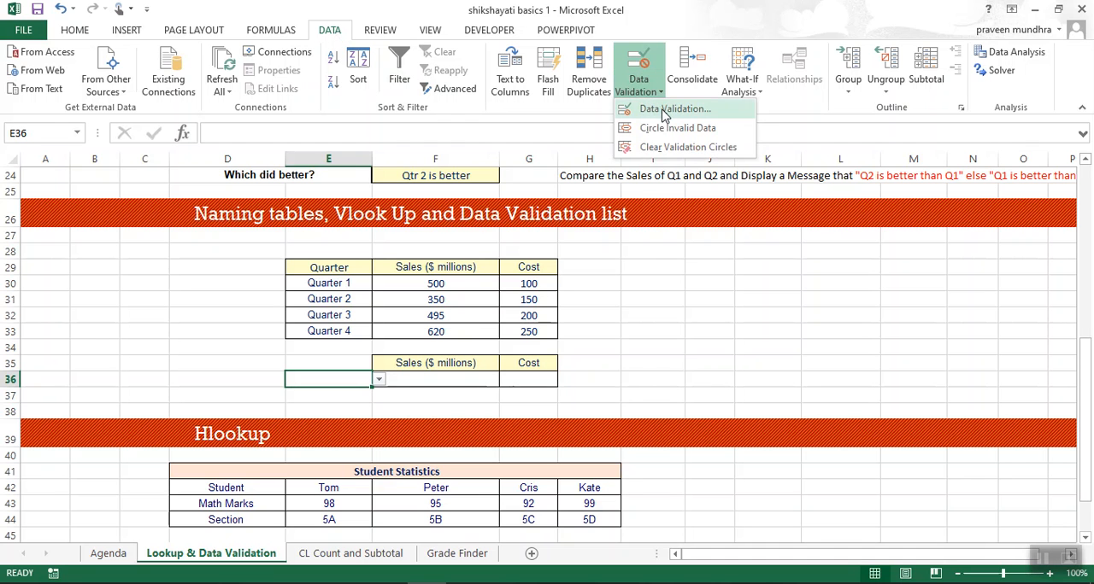
pyautogui.click(665, 112)
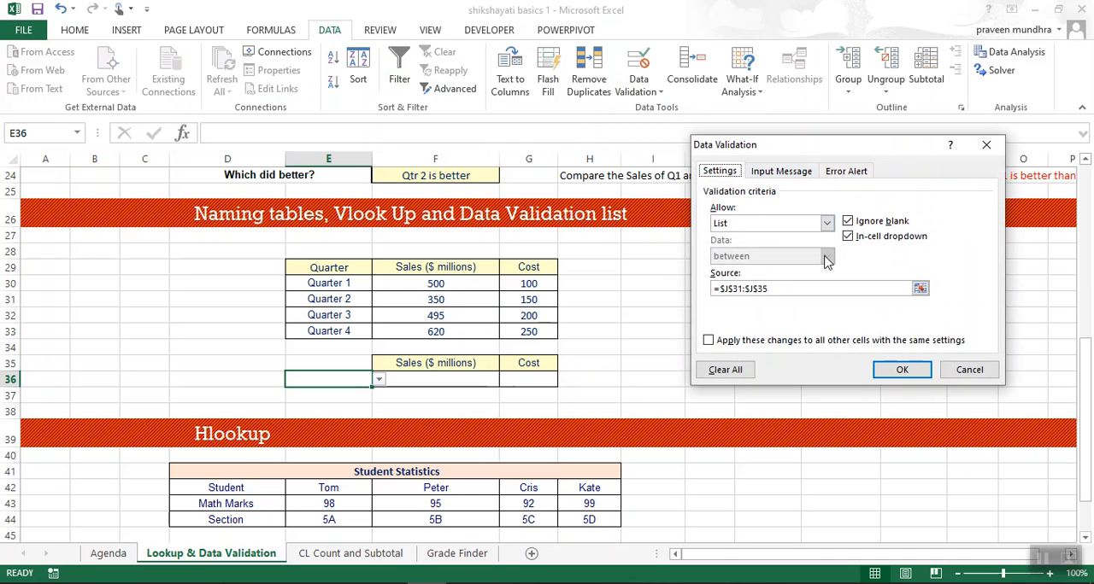
pyautogui.click(827, 224)
pyautogui.click(777, 275)
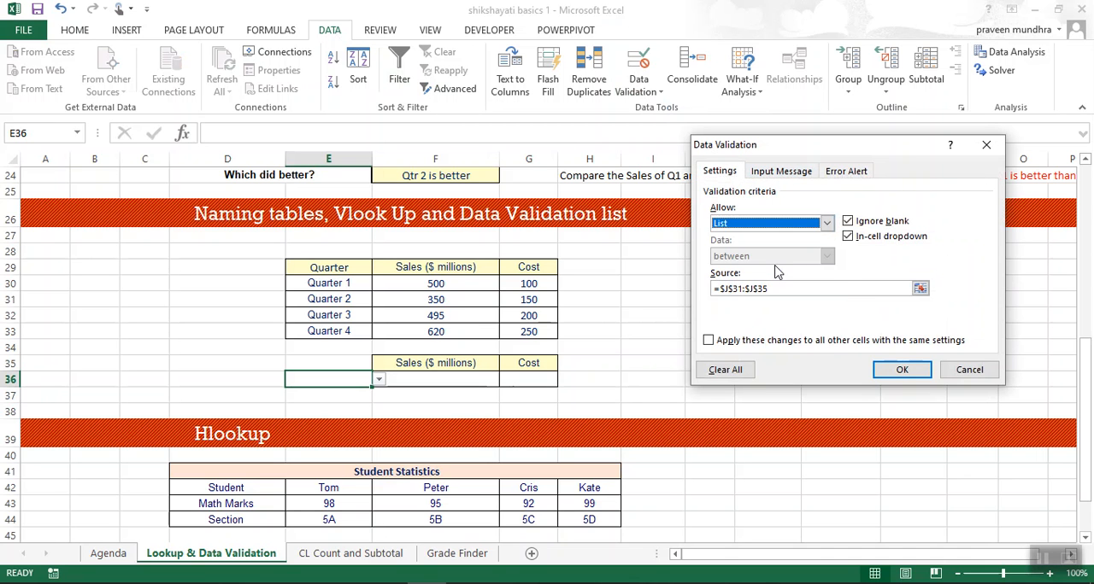
pyautogui.click(781, 291)
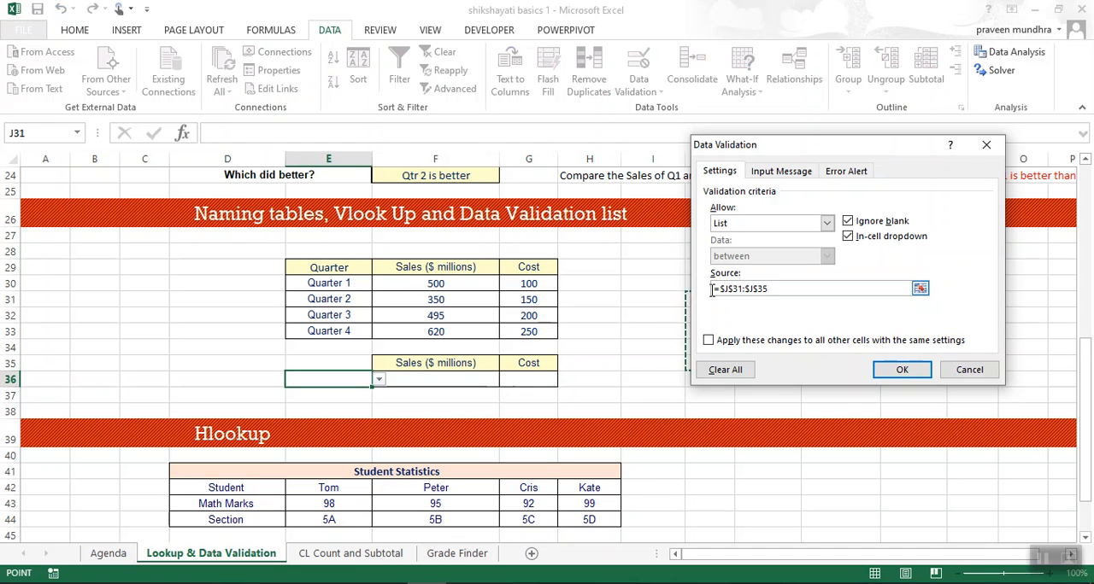
pyautogui.click(356, 285)
pyautogui.hotkey('shift', 'Left')
pyautogui.hotkey('shift', 'Right')
pyautogui.hotkey('shift', 'Down')
pyautogui.hotkey('shift', 'Down')
pyautogui.hotkey('shift', 'Down')
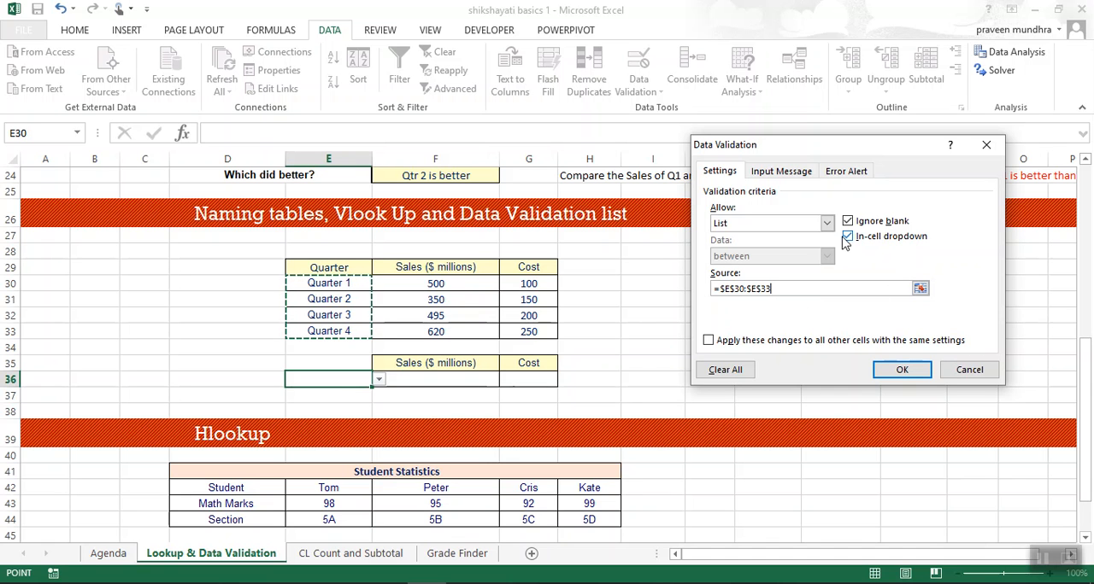
pyautogui.click(900, 369)
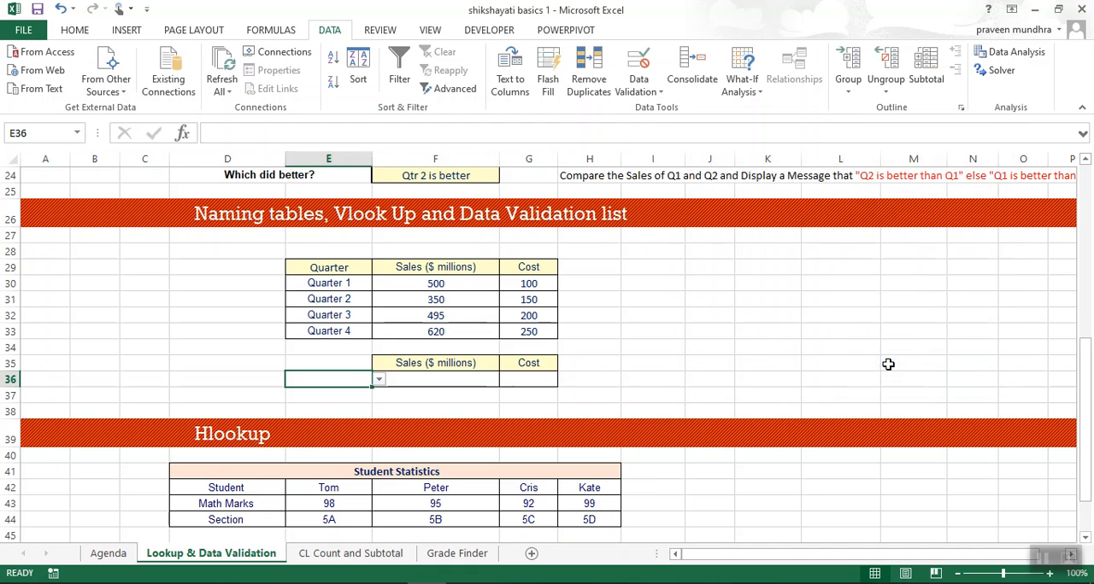
# Check the quarter choices offered by the drop-down list in E36.
pyautogui.click(379, 379)
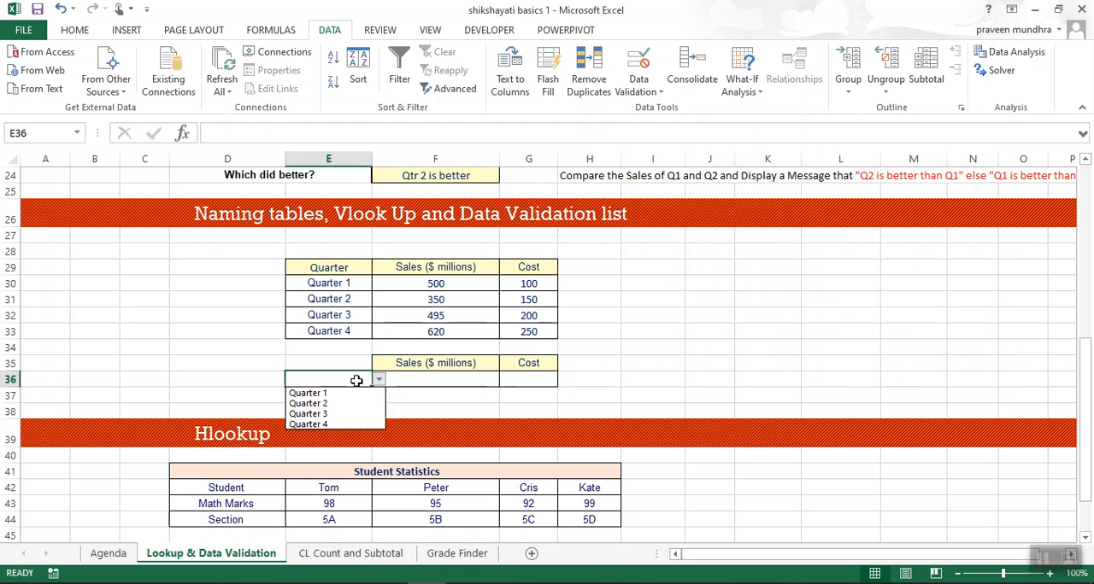
pyautogui.click(379, 380)
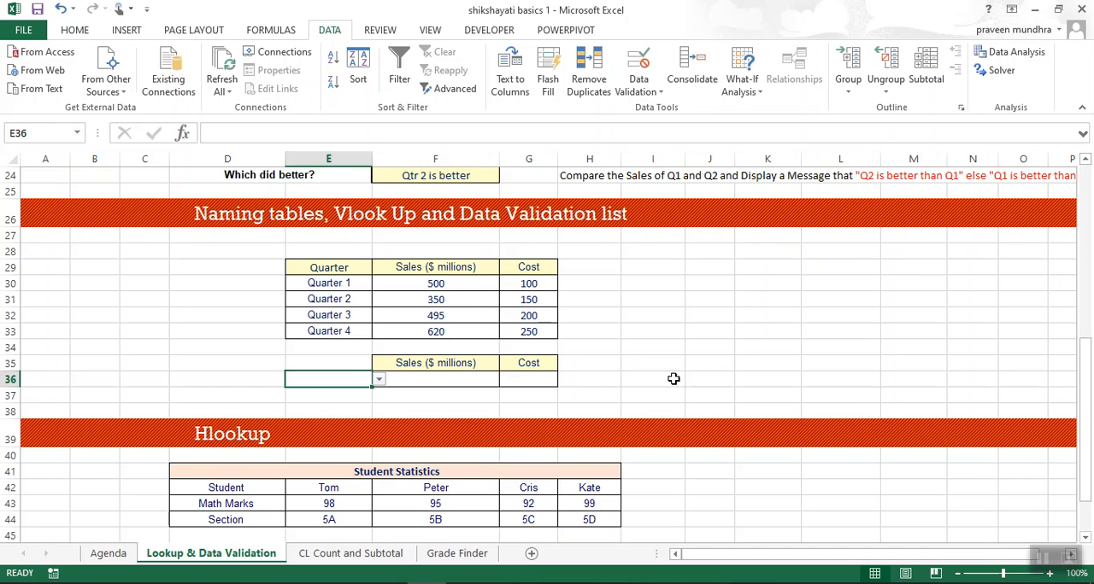
pyautogui.hotkey('alt', 'Down')
pyautogui.press('Down')
pyautogui.press('Escape')
pyautogui.hotkey('alt', 'Down')
pyautogui.press('Escape')
# Choose Quarter 3 from the drop-down list in E36.
pyautogui.hotkey('alt', 'Down')
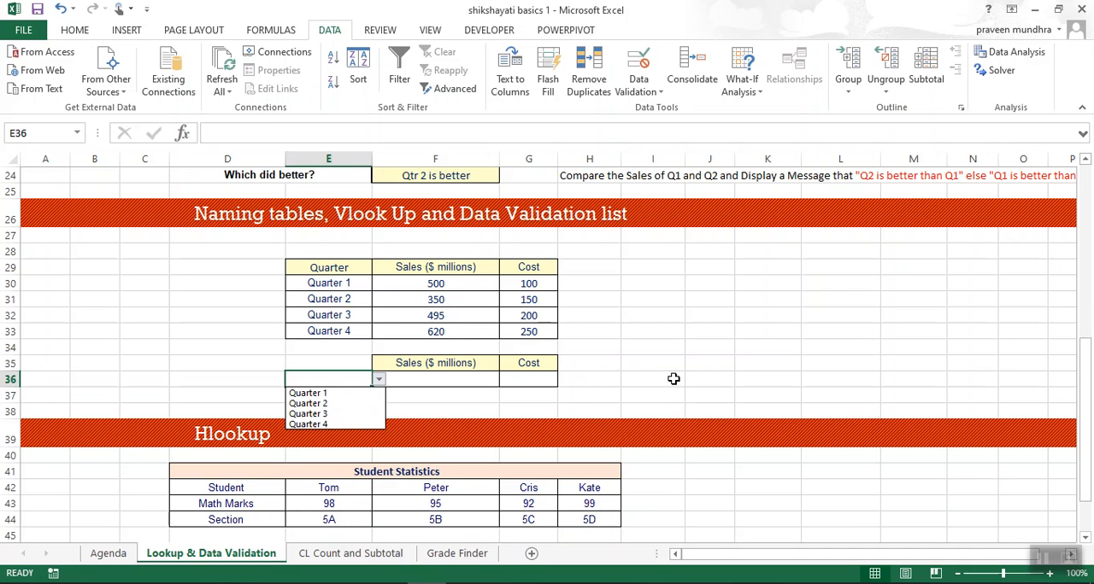
pyautogui.press('Down')
pyautogui.press('Down')
pyautogui.press('Down')
pyautogui.press('Down')
pyautogui.press('Up')
pyautogui.press('Up')
pyautogui.press('Down')
pyautogui.press('Escape')
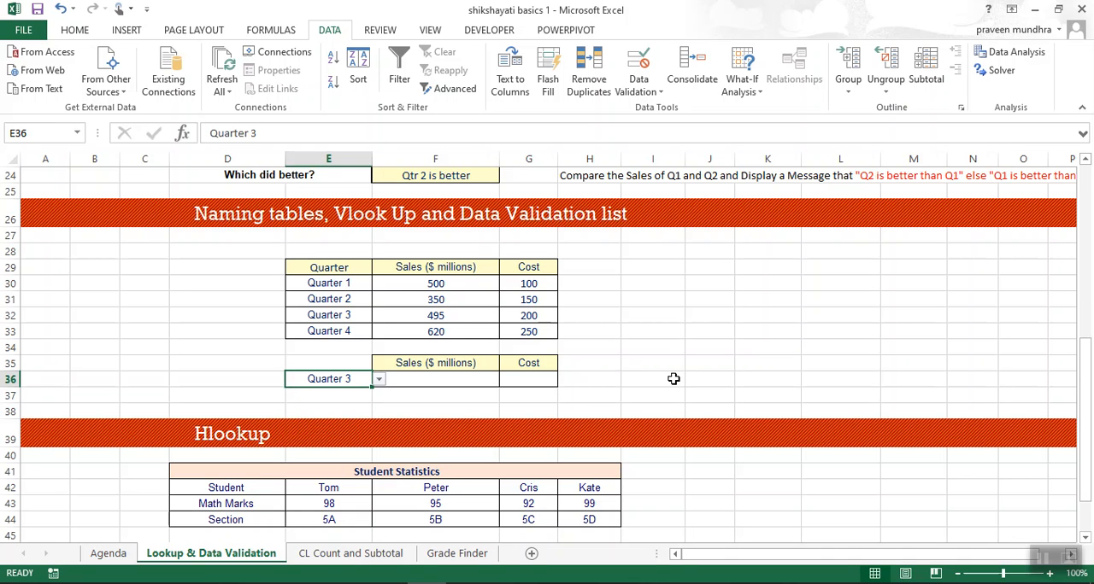
# Change the quarter selected in E36 to Quarter 2.
pyautogui.click(379, 379)
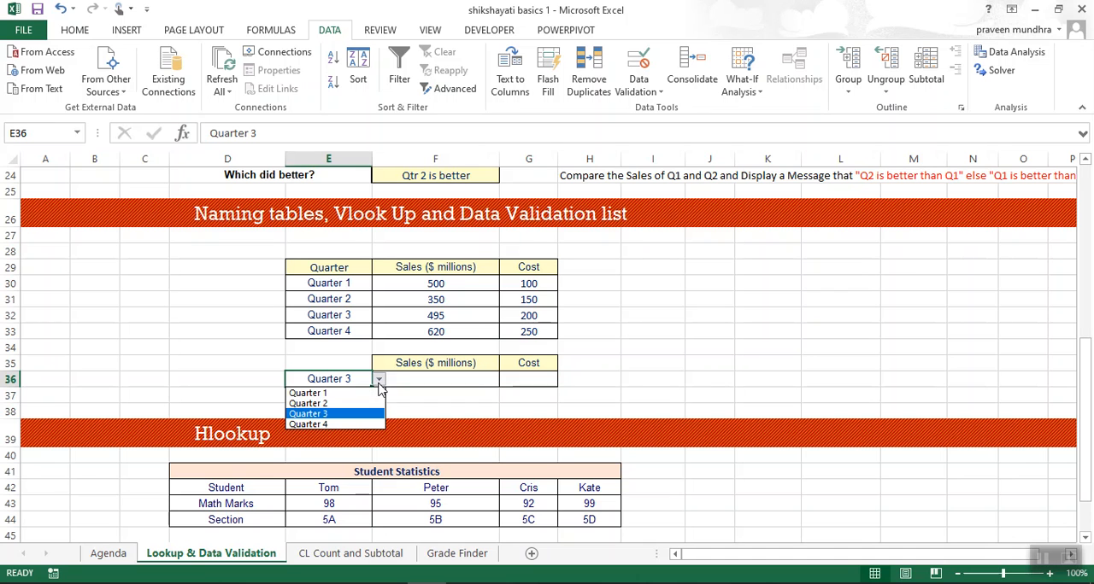
pyautogui.press('Up')
pyautogui.press('Up')
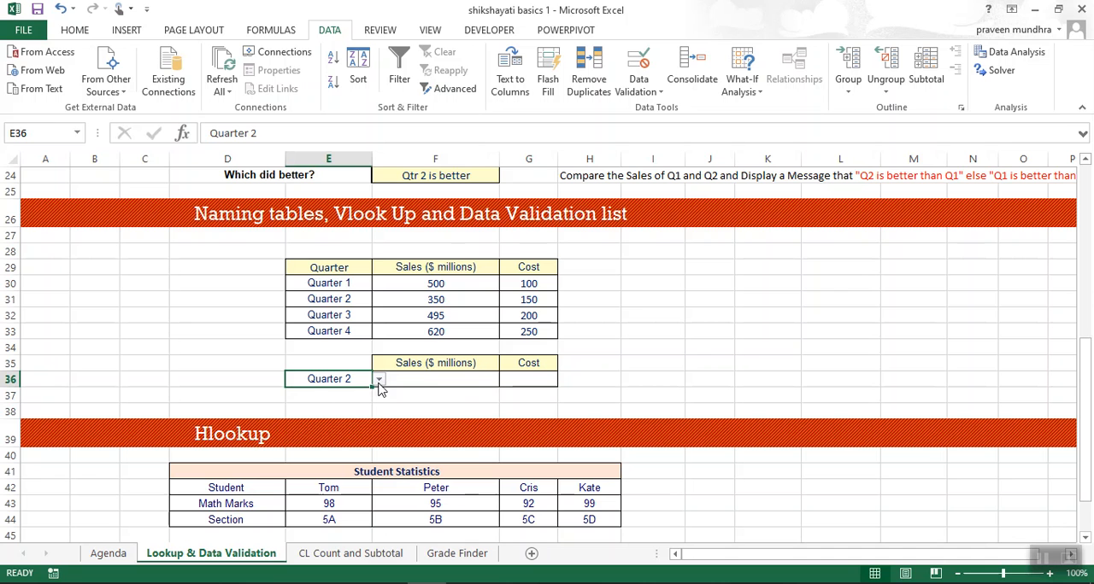
# Set the quarter in E36 back to Quarter 3 using its list, and go to the sales cell F36.
pyautogui.click(378, 379)
pyautogui.click(347, 414)
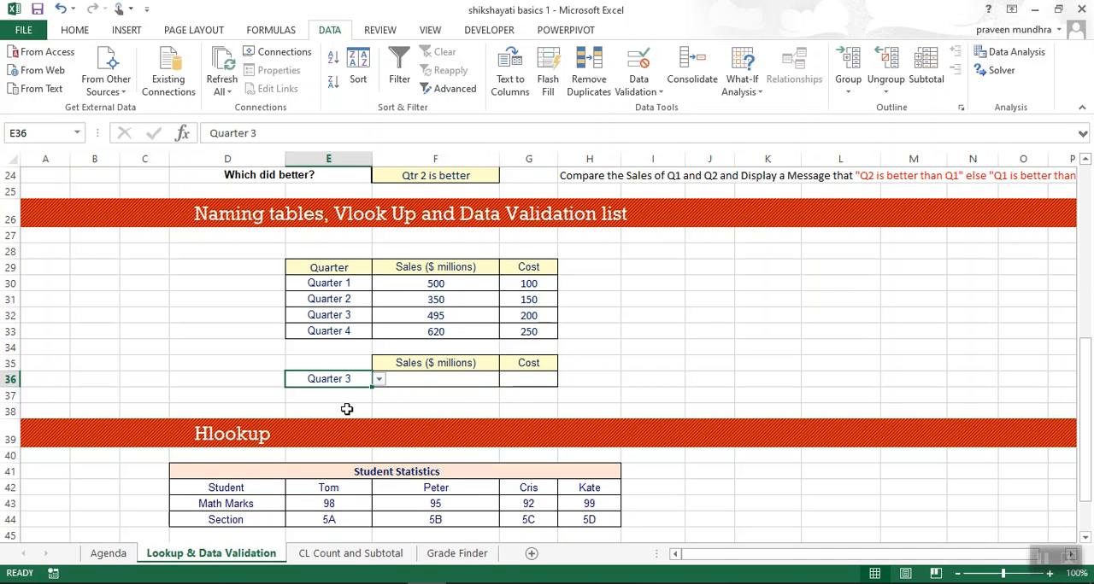
pyautogui.click(424, 382)
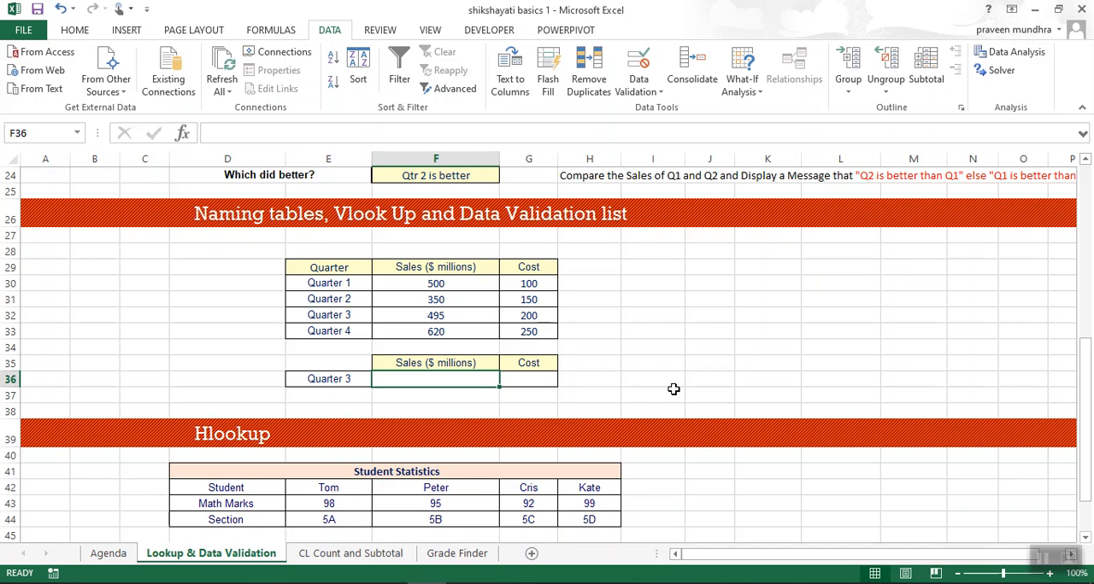
pyautogui.press('Left')
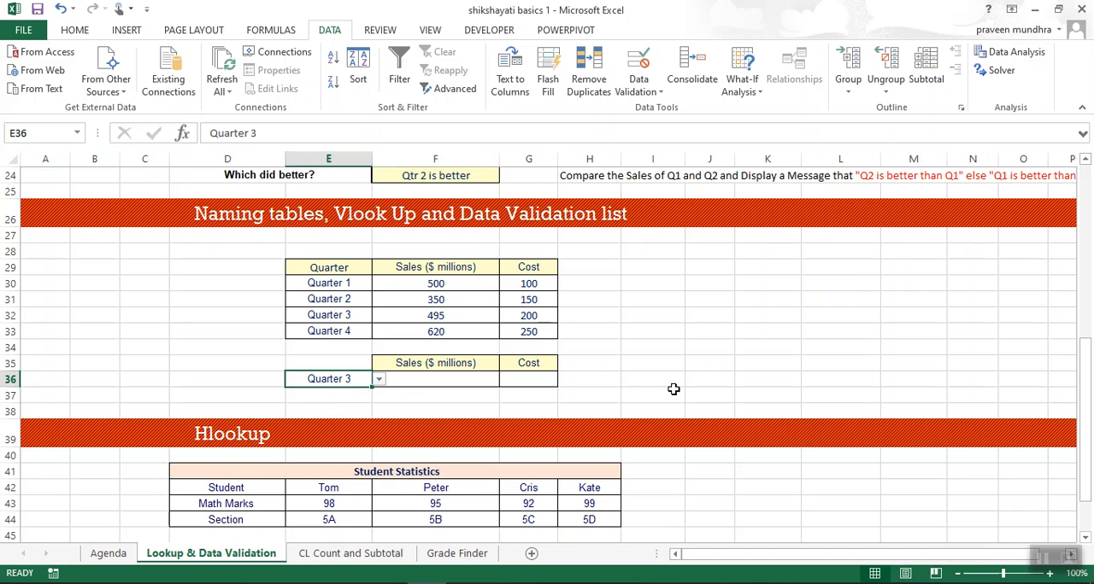
pyautogui.press('Right')
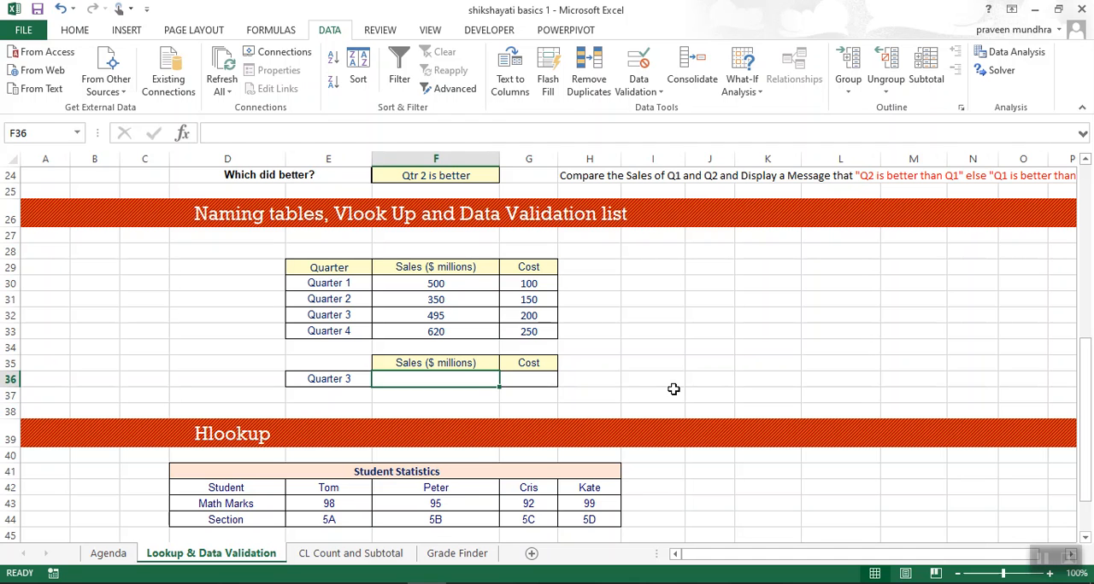
# Begin a VLOOKUP syntax note in I33 with "what are you using to look" as the first argument.
pyautogui.press('Right')
pyautogui.press('Right')
pyautogui.press('Right')
pyautogui.press('Up')
pyautogui.press('Up')
pyautogui.press('Up')
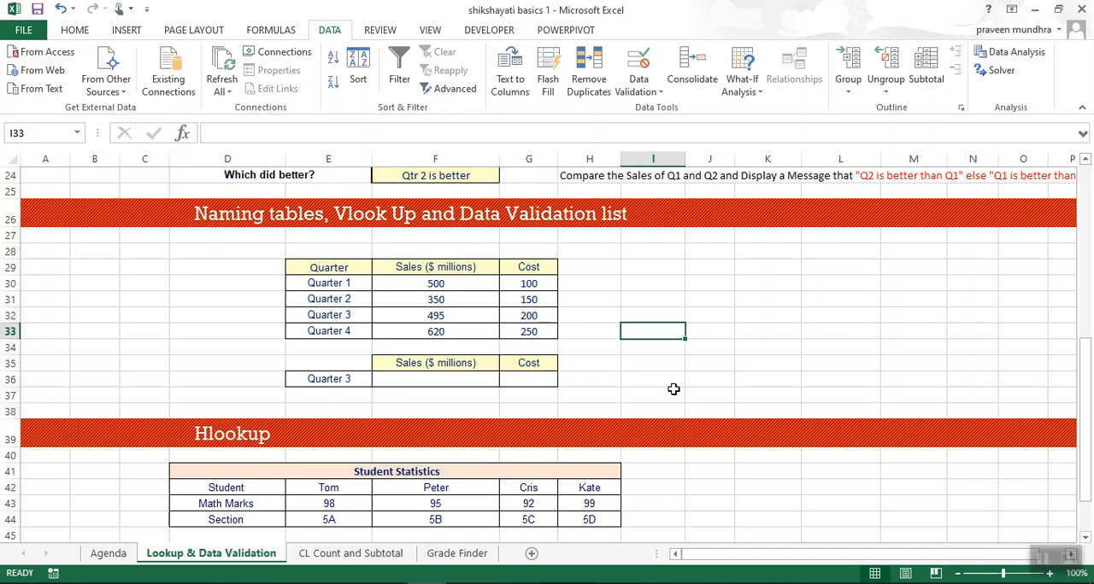
pyautogui.write('=vlookup')
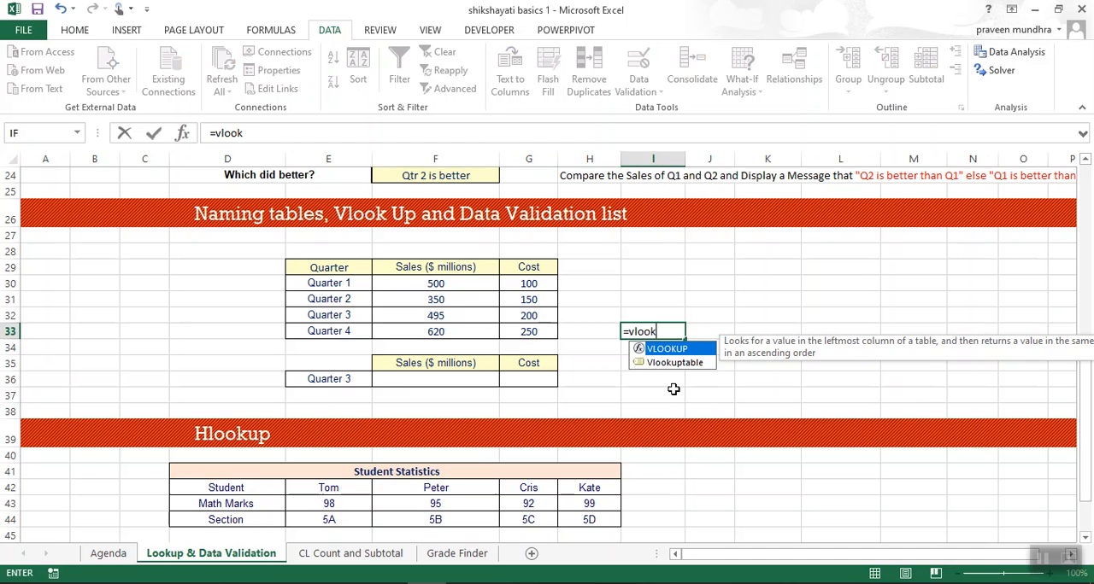
pyautogui.press('Tab')
pyautogui.write('what are')
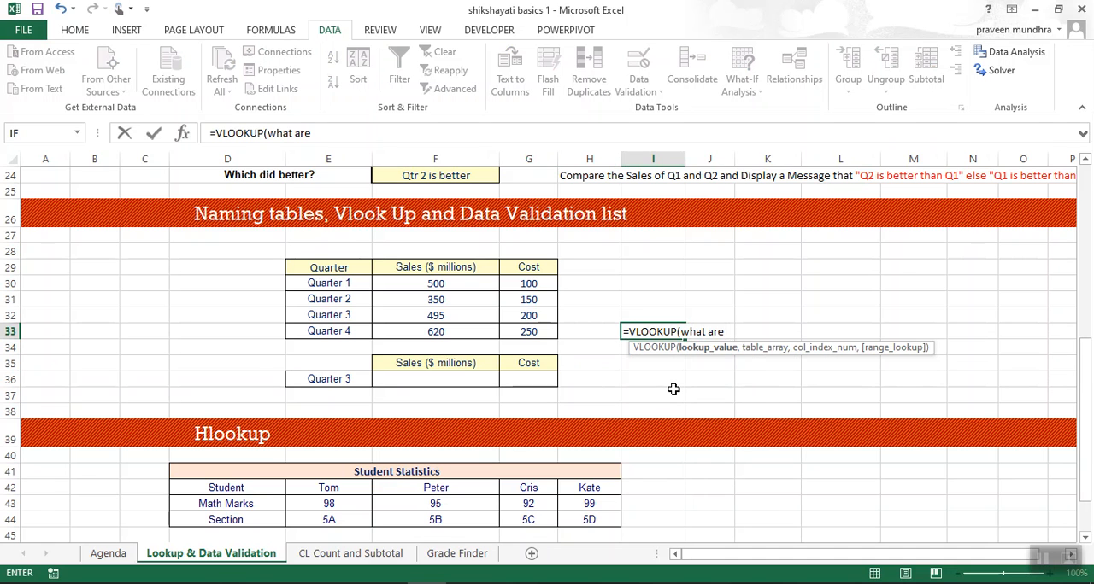
pyautogui.press('BackSpace')
pyautogui.press('BackSpace')
pyautogui.press('BackSpace')
pyautogui.write('re you un')
pyautogui.press('BackSpace')
pyautogui.write('sing to ')
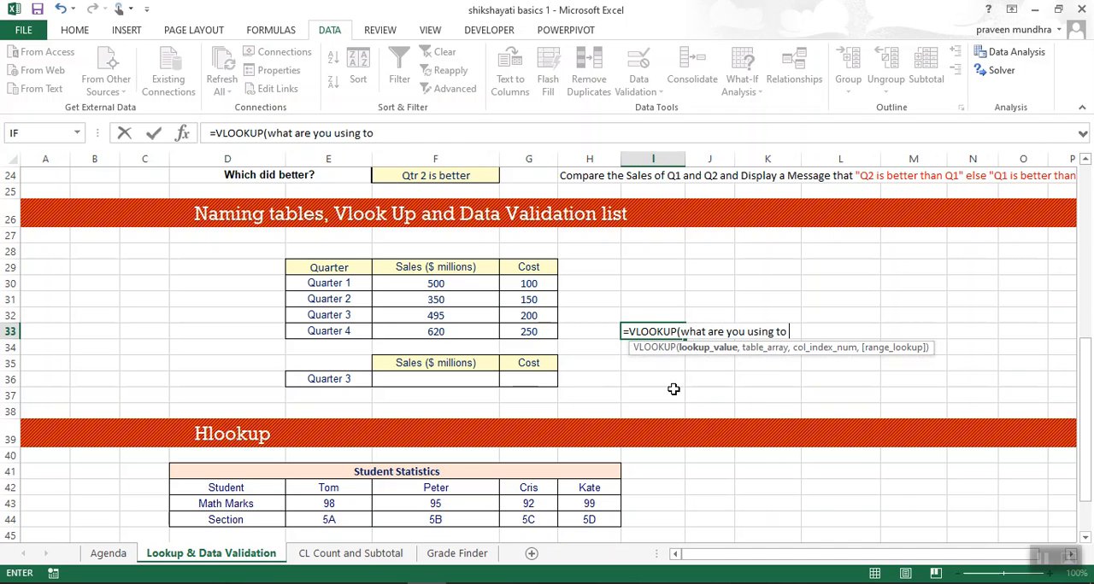
pyautogui.write('look')
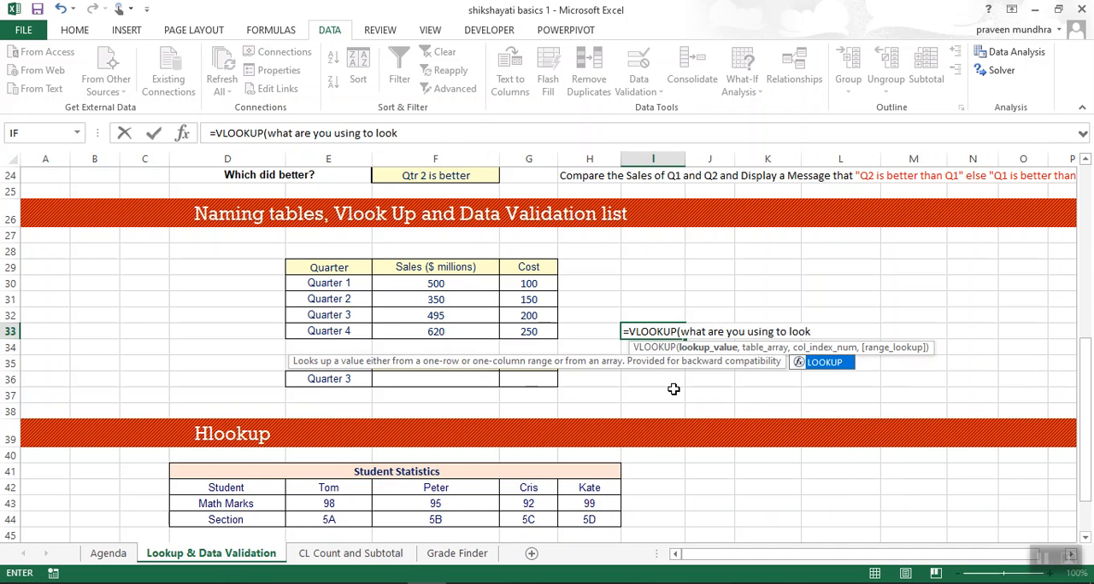
pyautogui.write(', wh')
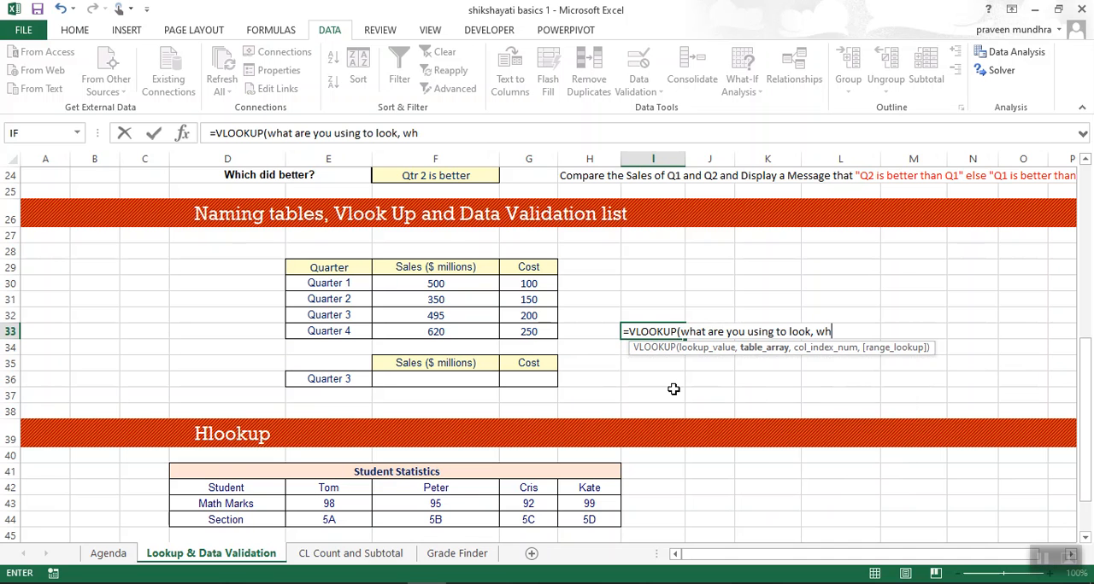
pyautogui.write('ere ar')
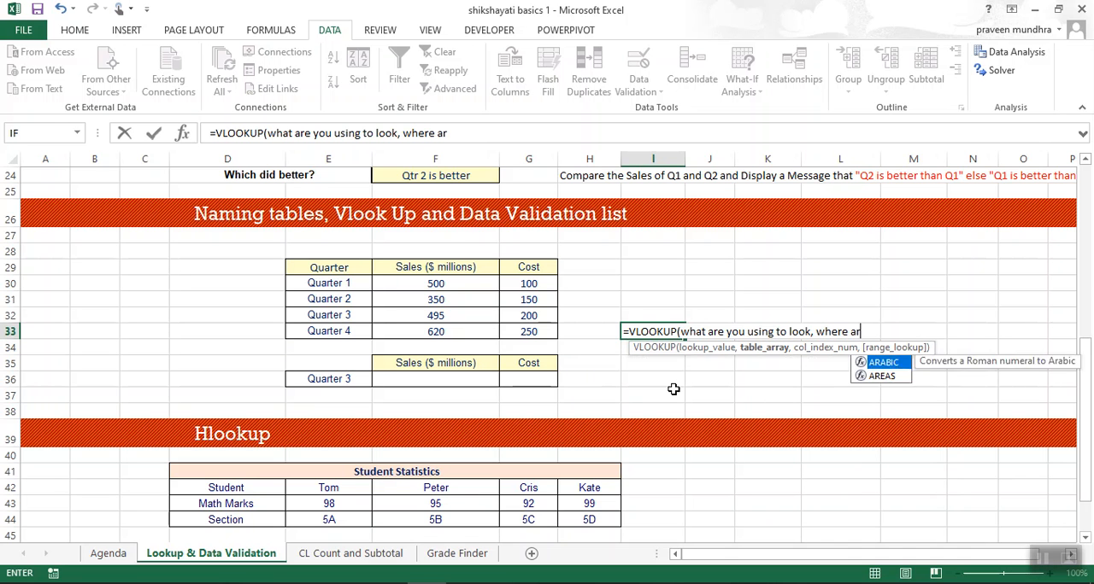
pyautogui.write('e you look')
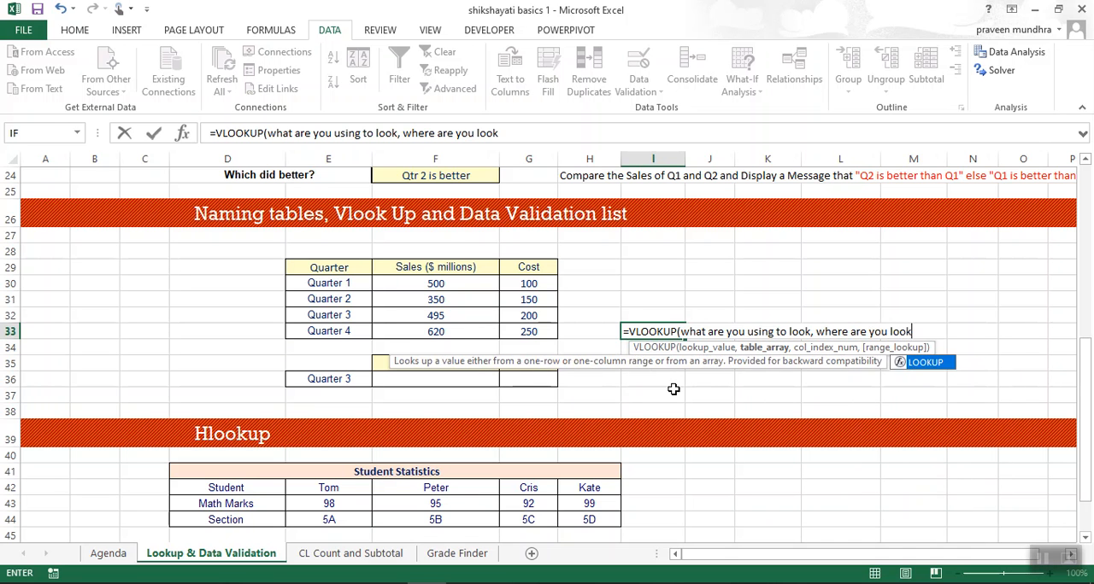
pyautogui.write('ing,')
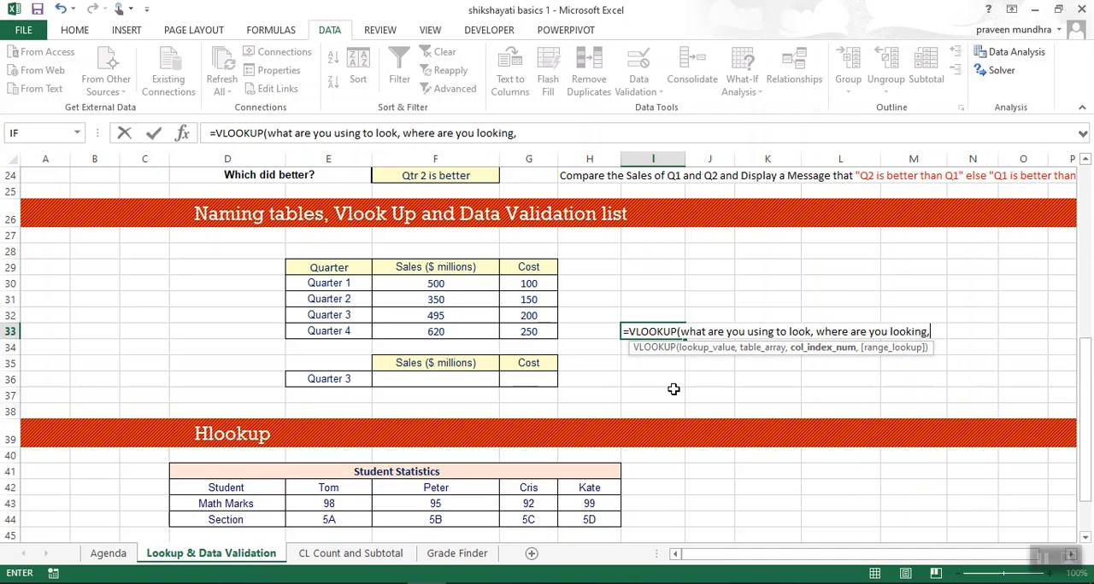
pyautogui.write(' what do you wa')
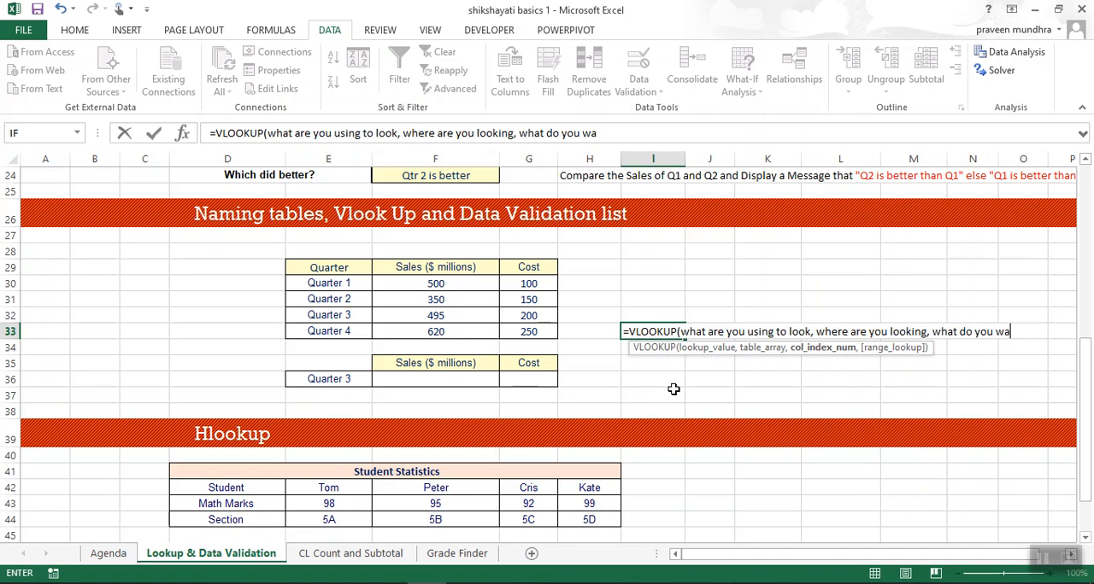
pyautogui.write('nt, ')
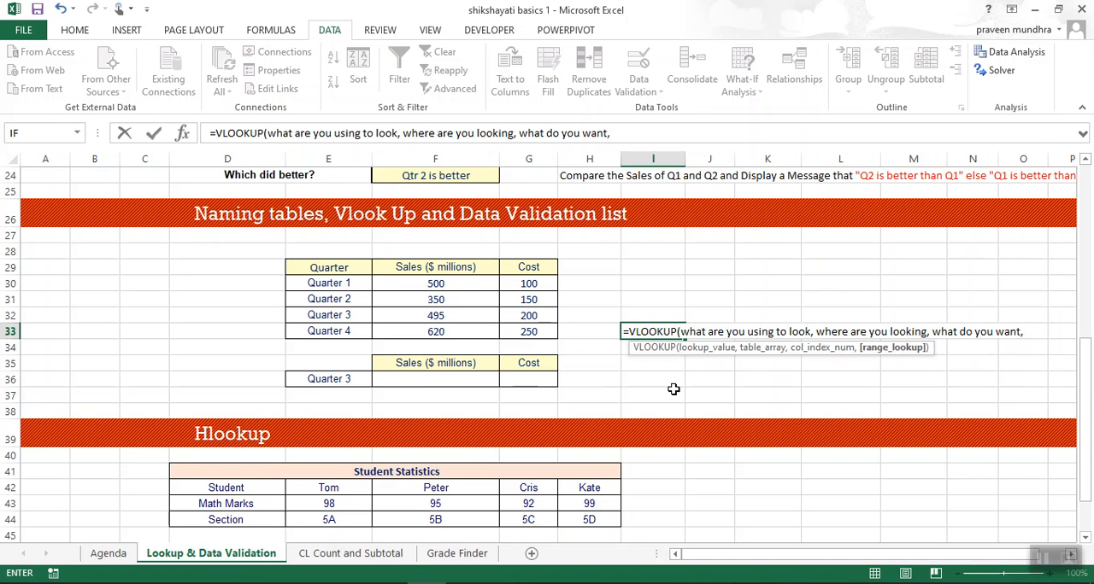
pyautogui.write('ac')
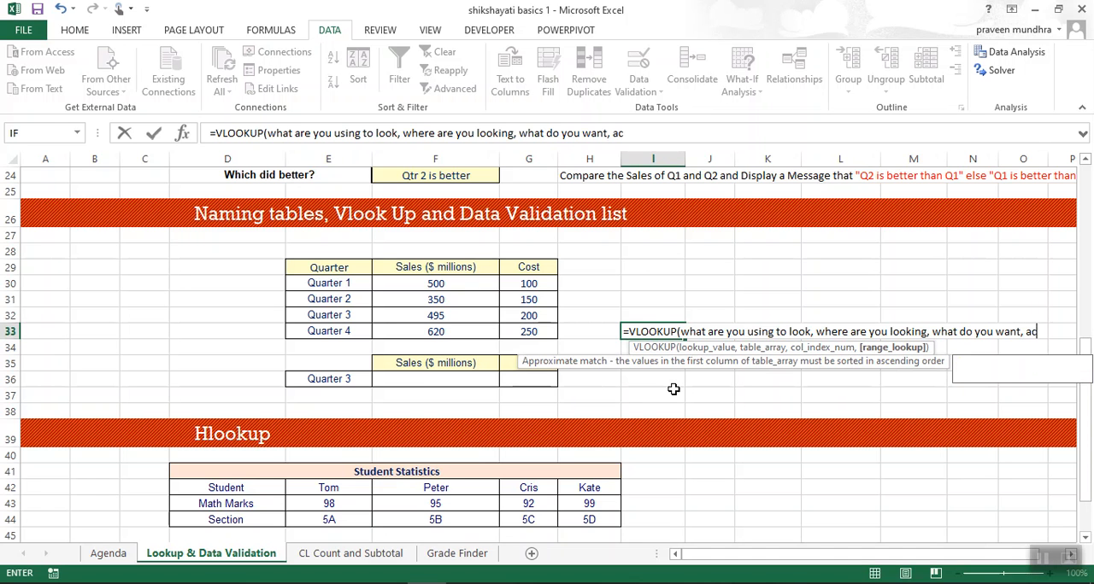
pyautogui.write('curate')
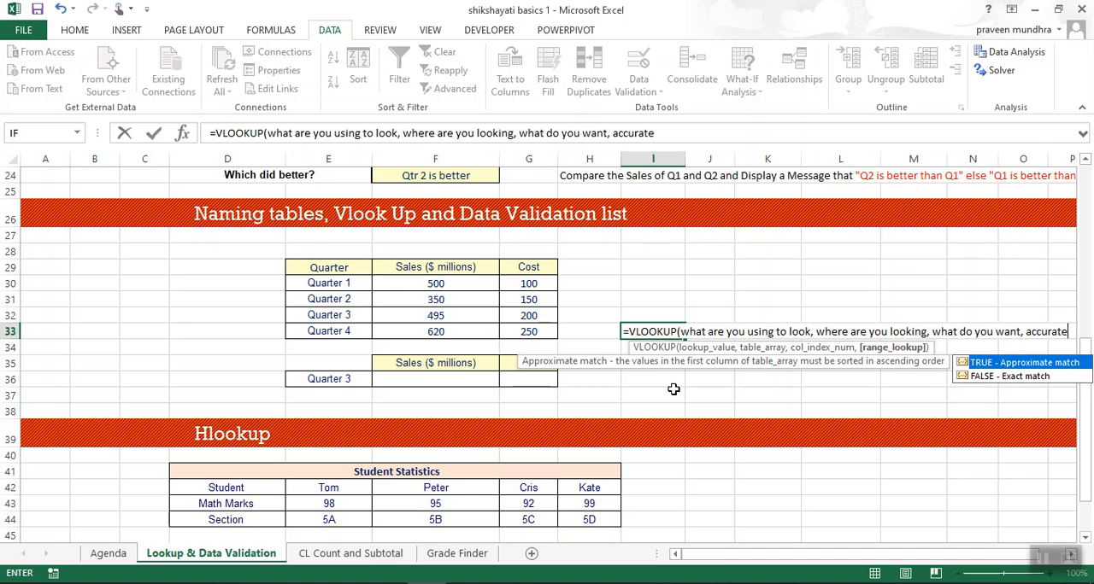
pyautogui.write('/not ')
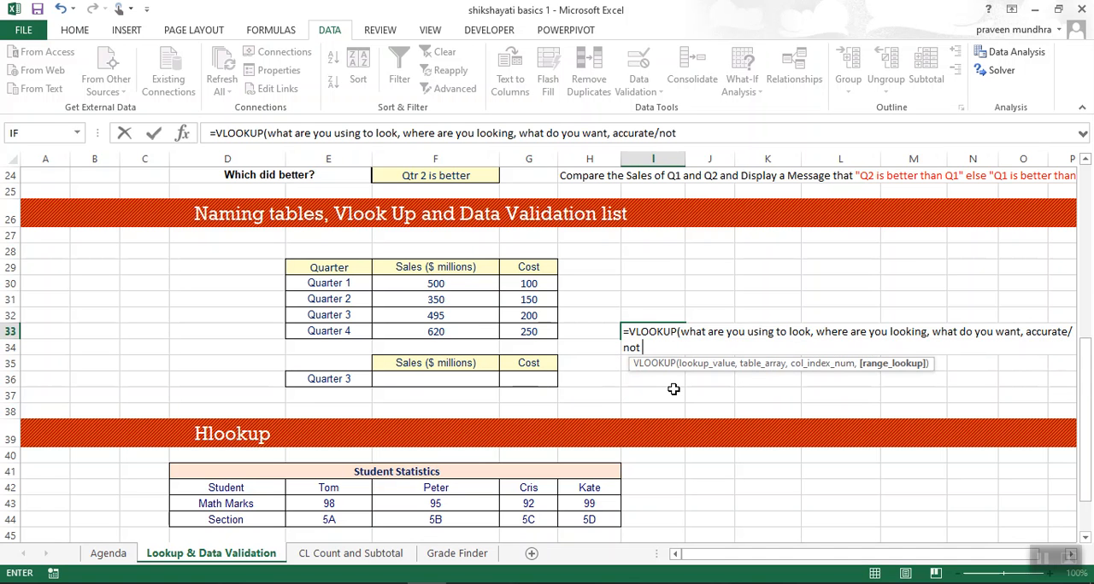
pyautogui.write(')')
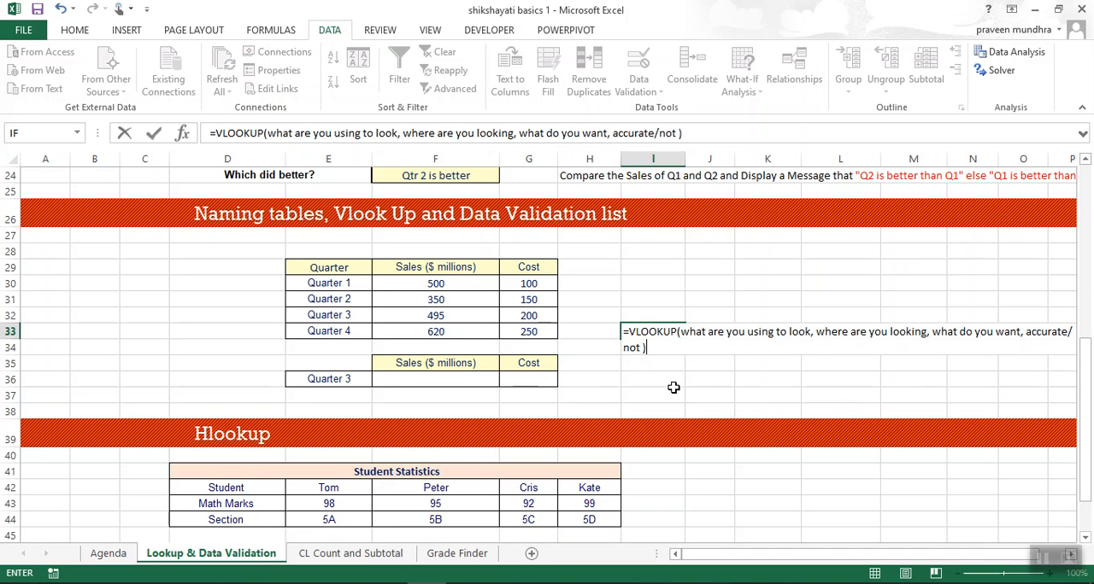
# Remove the leading equals sign from the note in I33 and enter it as plain text.
pyautogui.click(626, 332)
pyautogui.press('BackSpace')
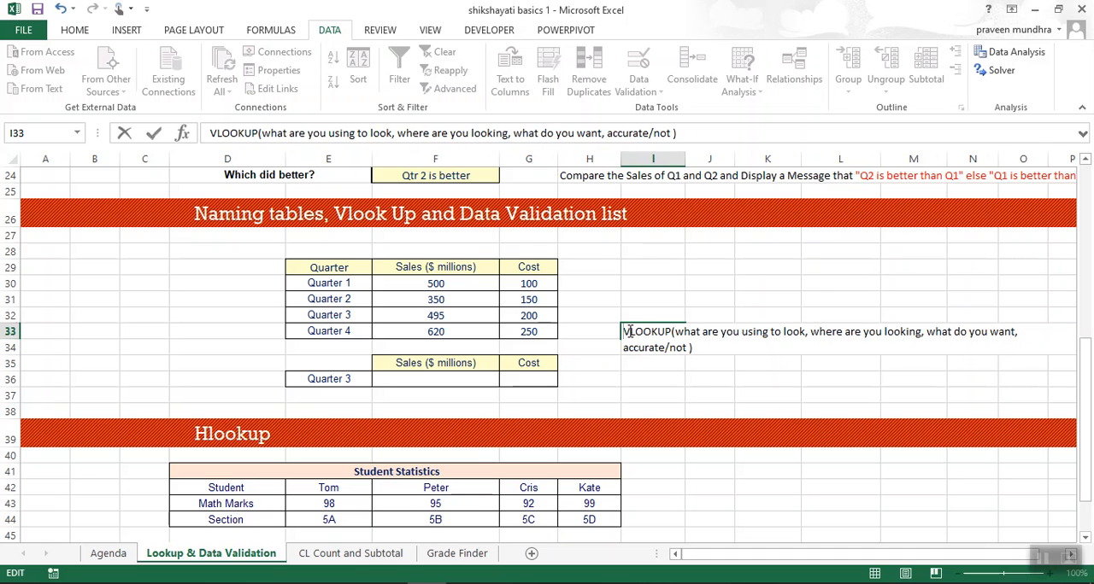
pyautogui.press('Return')
pyautogui.click(628, 332)
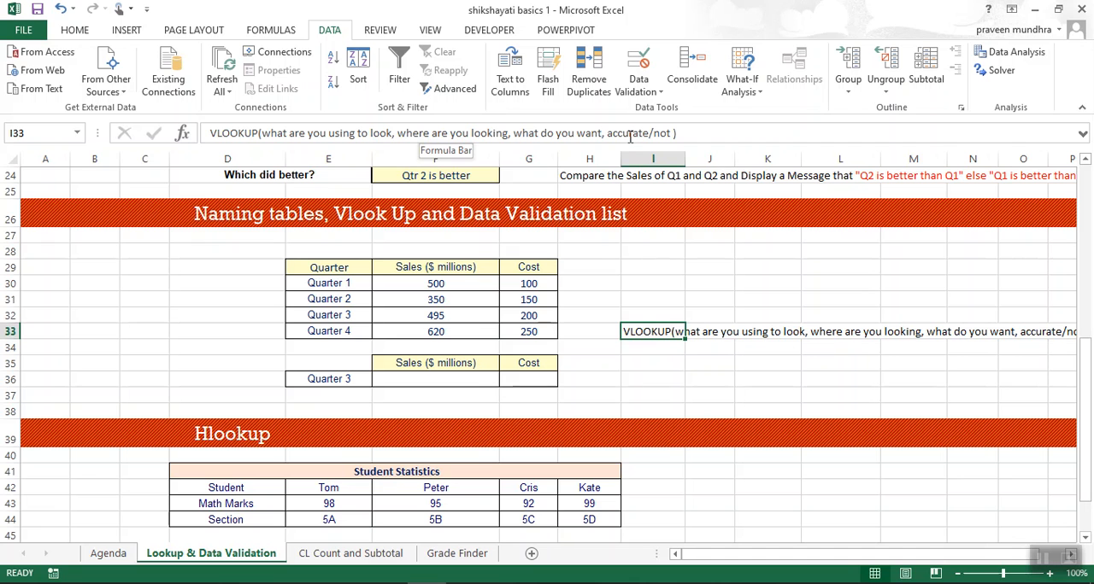
# Start a VLOOKUP formula in the sales cell F36 with E36 as the lookup value.
pyautogui.click(475, 381)
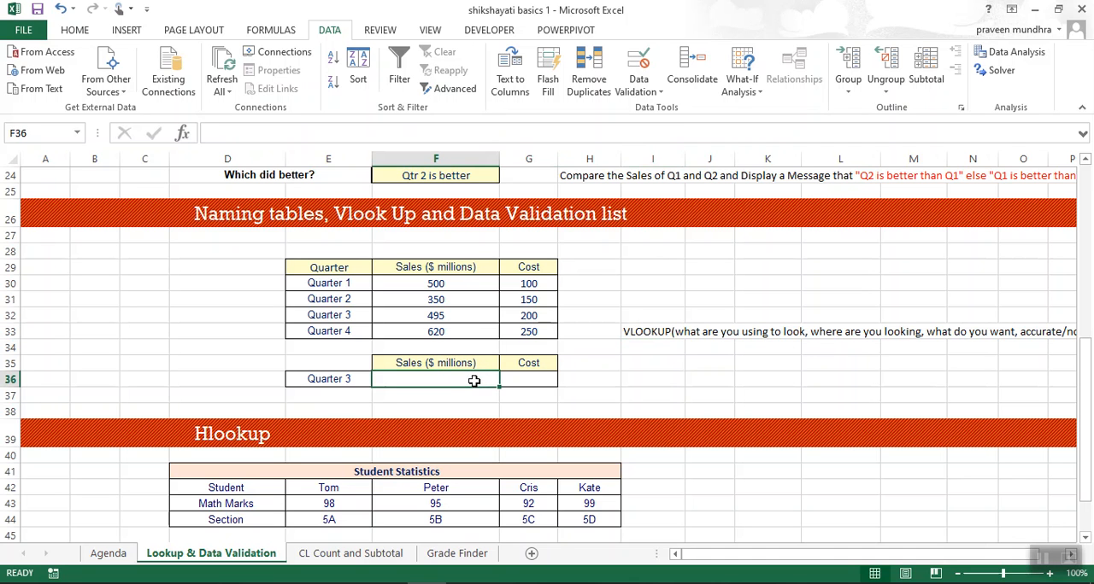
pyautogui.write('=vl')
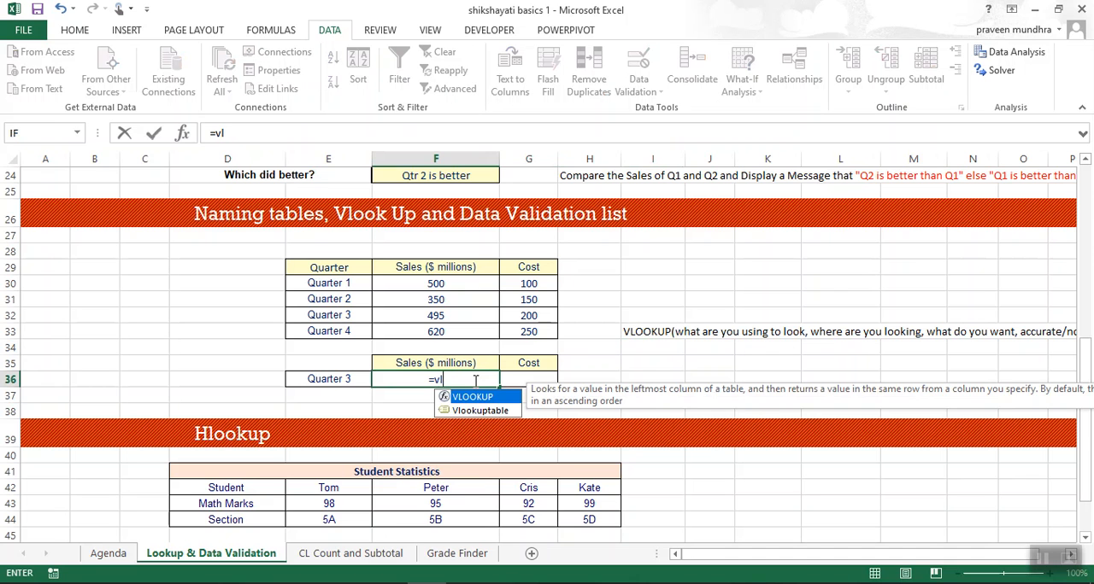
pyautogui.press('Tab')
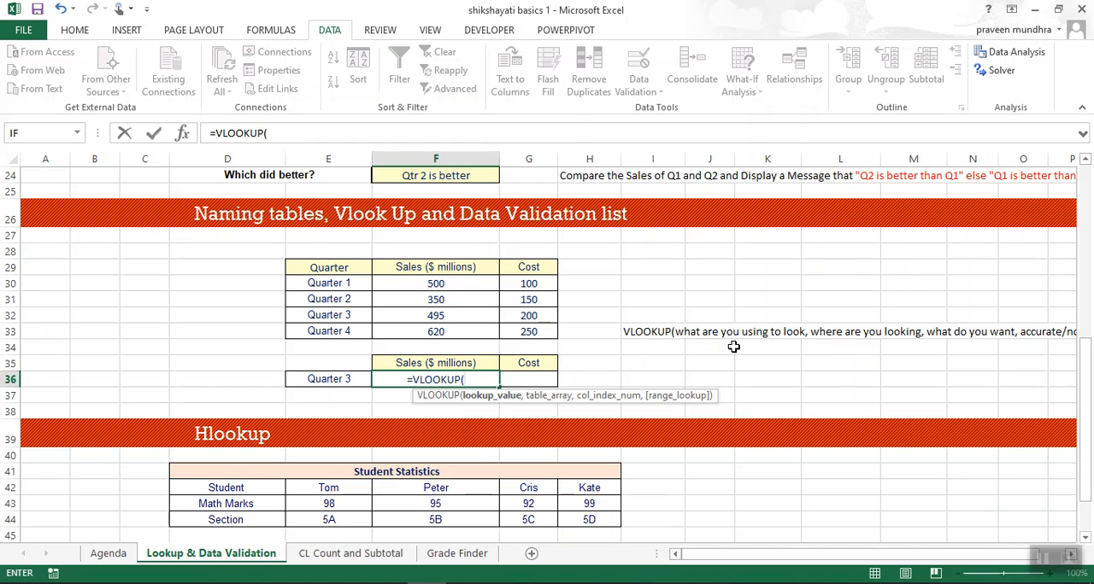
pyautogui.click(347, 378)
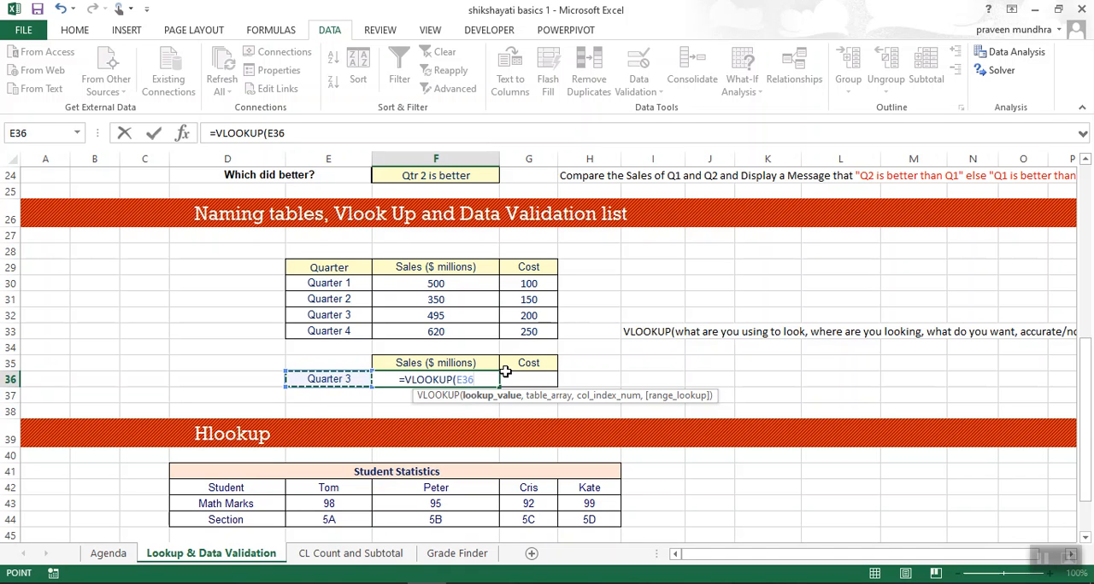
pyautogui.write(',')
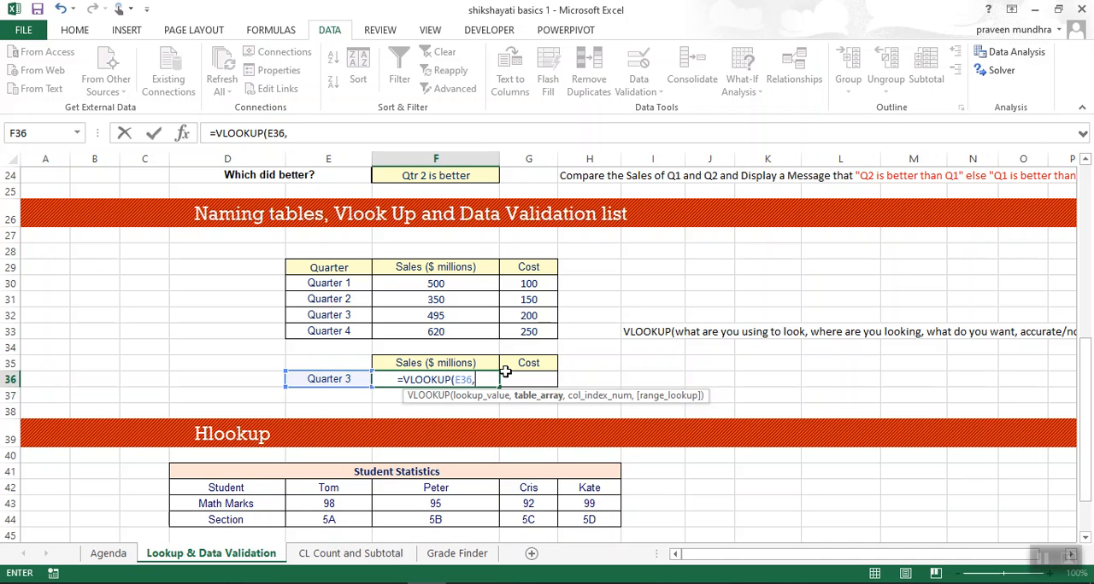
# Select the table range E29:G33 as the table array of the F36 formula.
pyautogui.click(316, 268)
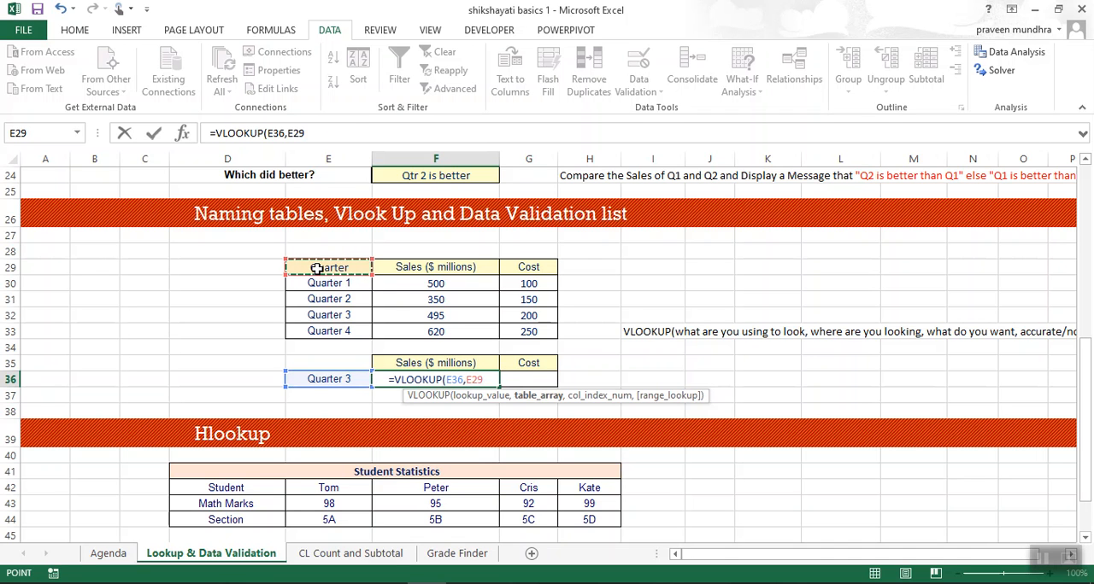
pyautogui.hotkey('ctrl', 'shift', 'Right')
pyautogui.hotkey('ctrl', 'shift', 'Down')
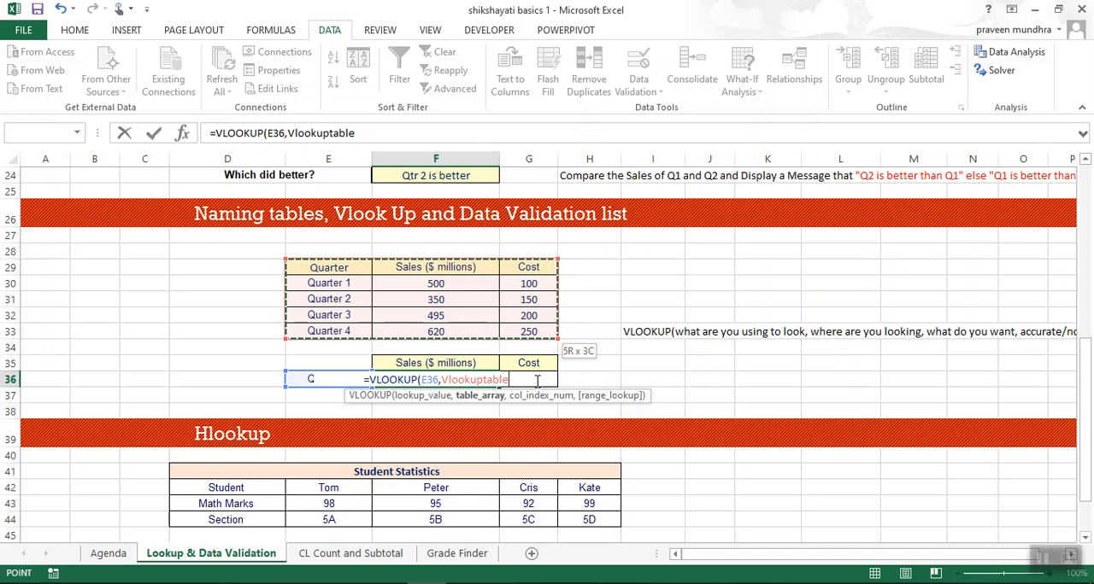
# Use the named range Vlookuptable as the table array of the F36 VLOOKUP formula.
pyautogui.press('BackSpace')
pyautogui.press('BackSpace')
pyautogui.press('BackSpace')
pyautogui.press('BackSpace')
pyautogui.press('BackSpace')
pyautogui.press('BackSpace')
pyautogui.press('BackSpace')
pyautogui.press('BackSpace')
pyautogui.press('BackSpace')
pyautogui.press('BackSpace')
pyautogui.press('BackSpace')
pyautogui.press('BackSpace')
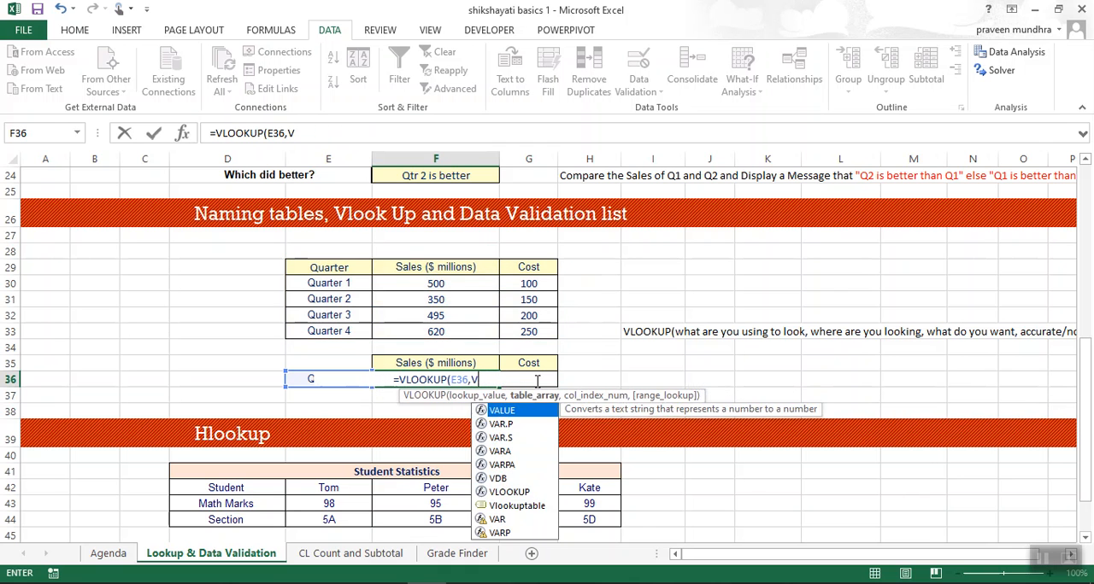
pyautogui.write('vl')
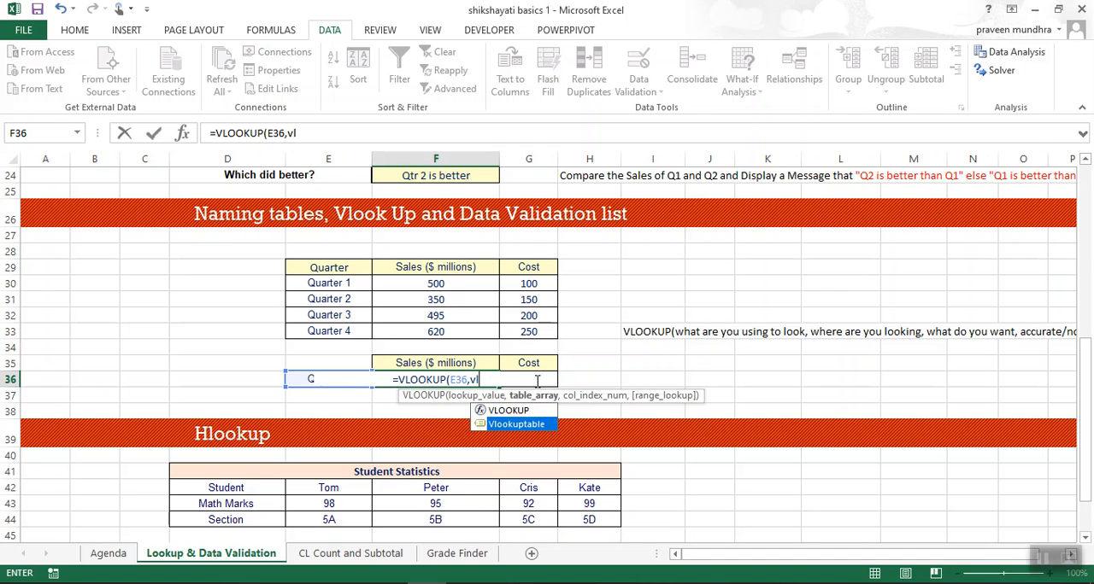
pyautogui.press('Tab')
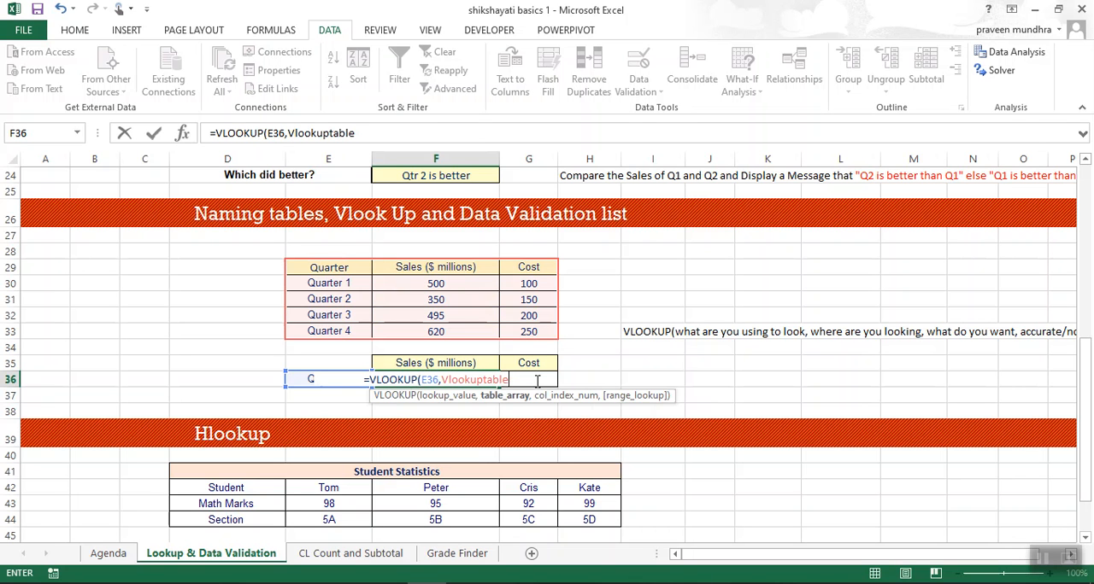
pyautogui.write(',')
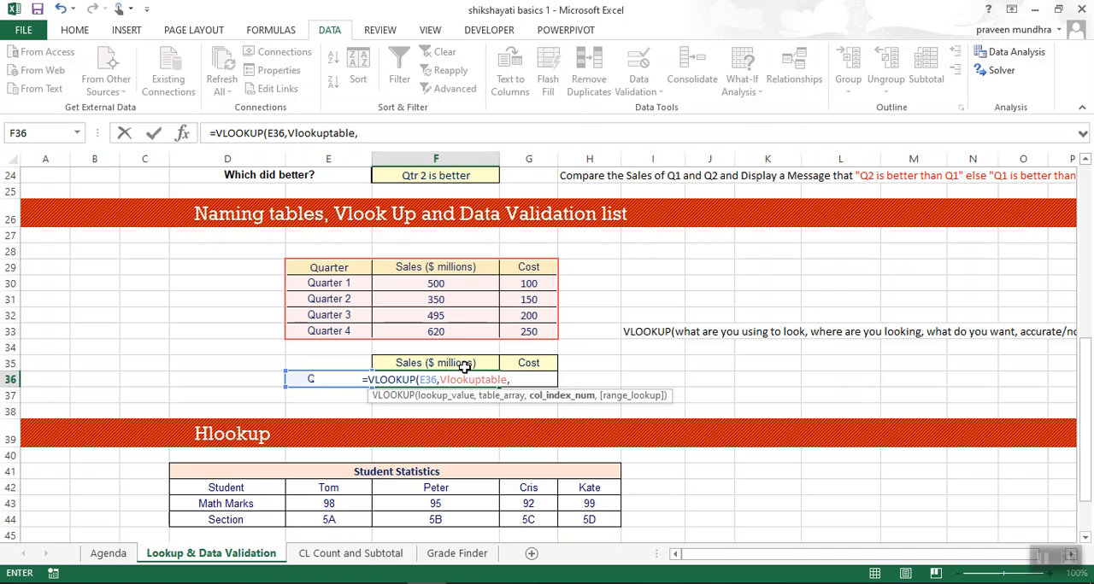
# Set the column index number of the F36 formula to 2.
pyautogui.click(326, 249)
pyautogui.click(403, 262)
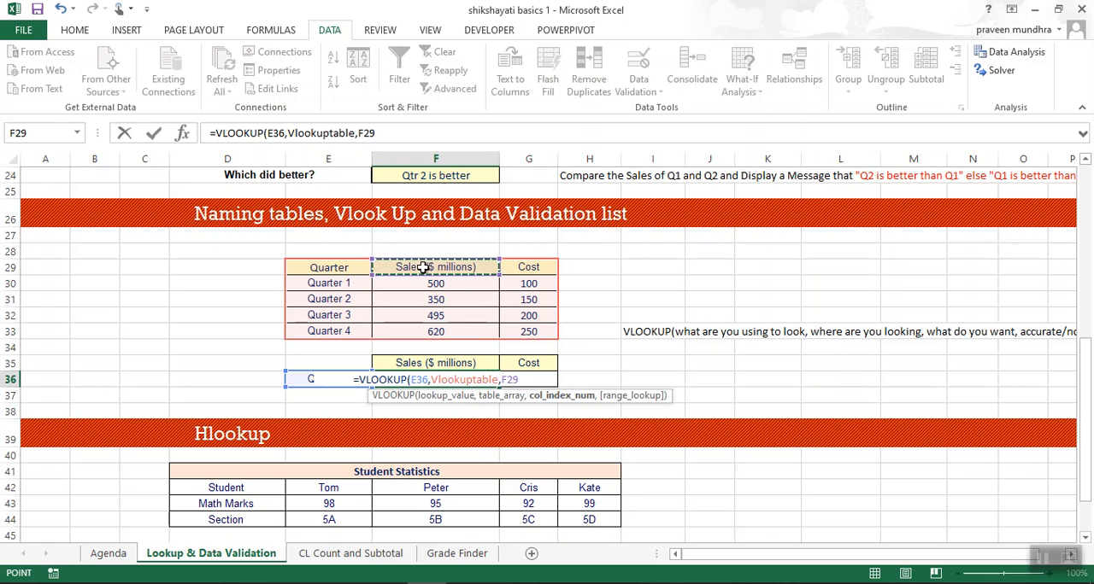
pyautogui.press('BackSpace')
pyautogui.press('BackSpace')
pyautogui.press('BackSpace')
pyautogui.write('2,')
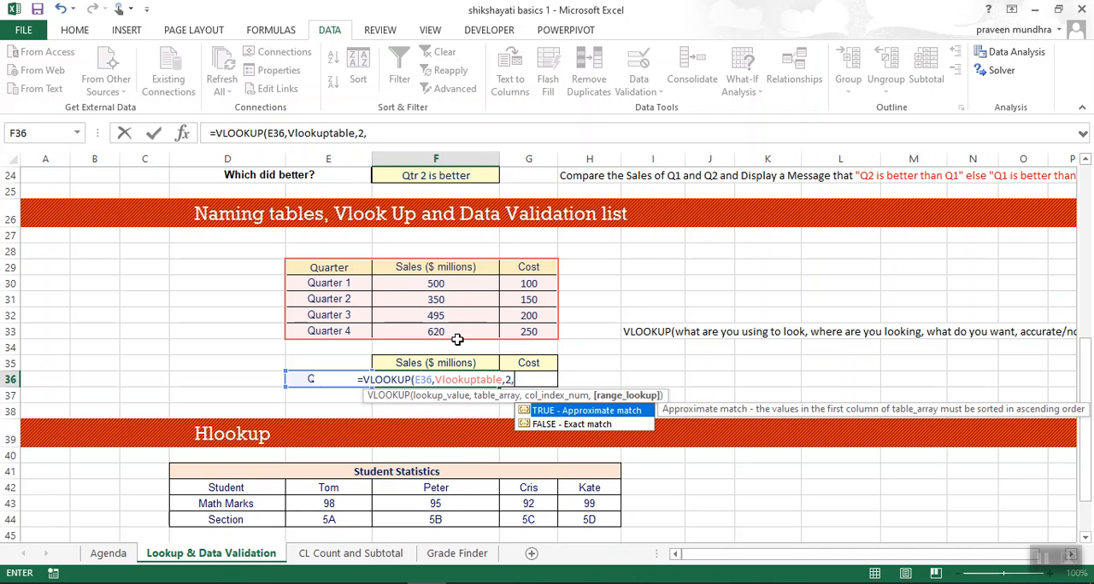
# Set the F36 formula's range lookup argument to 0 for an exact match, close the parenthesis and enter the formula.
pyautogui.click(575, 430)
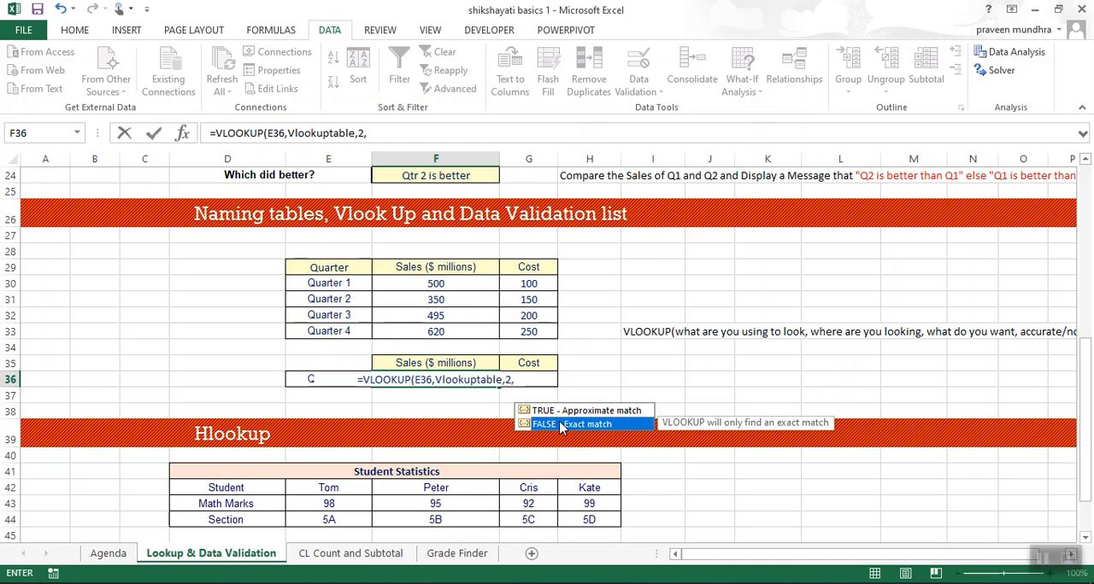
pyautogui.click(534, 385)
pyautogui.write('0')
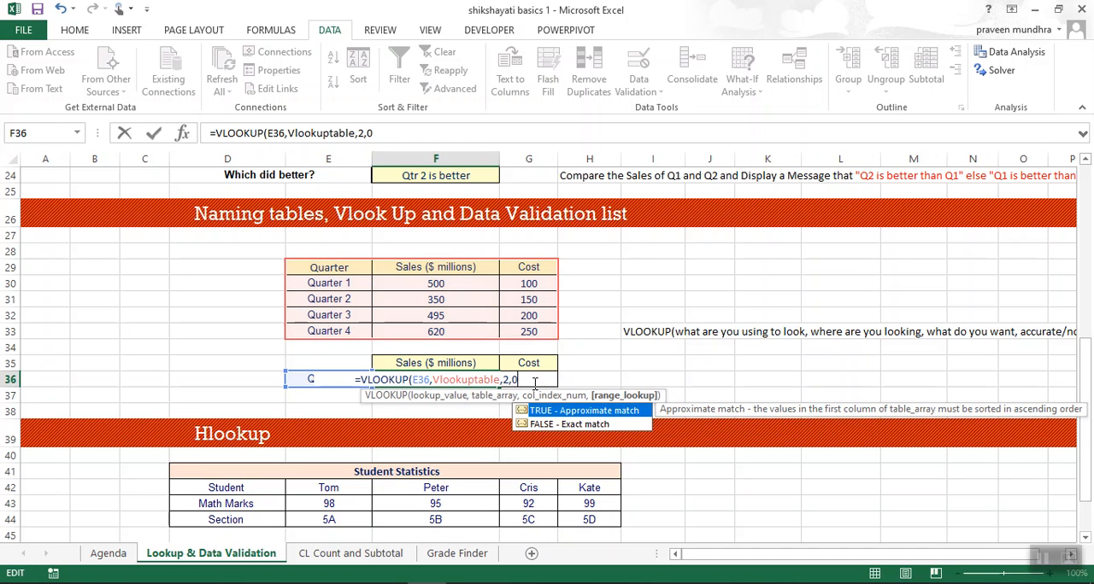
pyautogui.write(')')
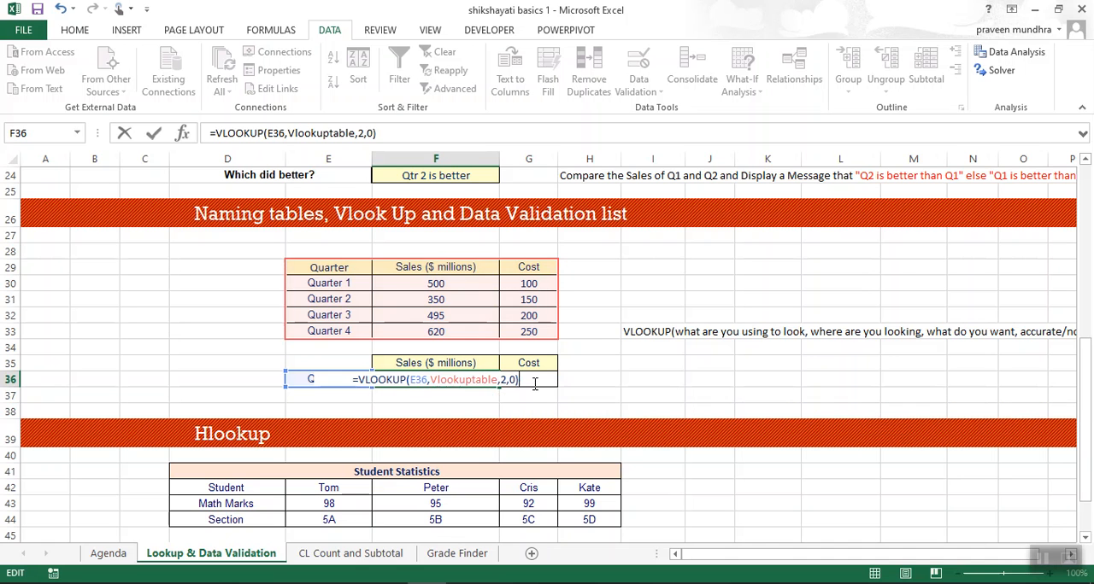
pyautogui.press('Return')
# Check the sales result in F36 against the quarter table and examine the formula's column index argument.
pyautogui.press('Up')
pyautogui.press('Up')
pyautogui.press('Up')
pyautogui.press('Up')
pyautogui.press('Up')
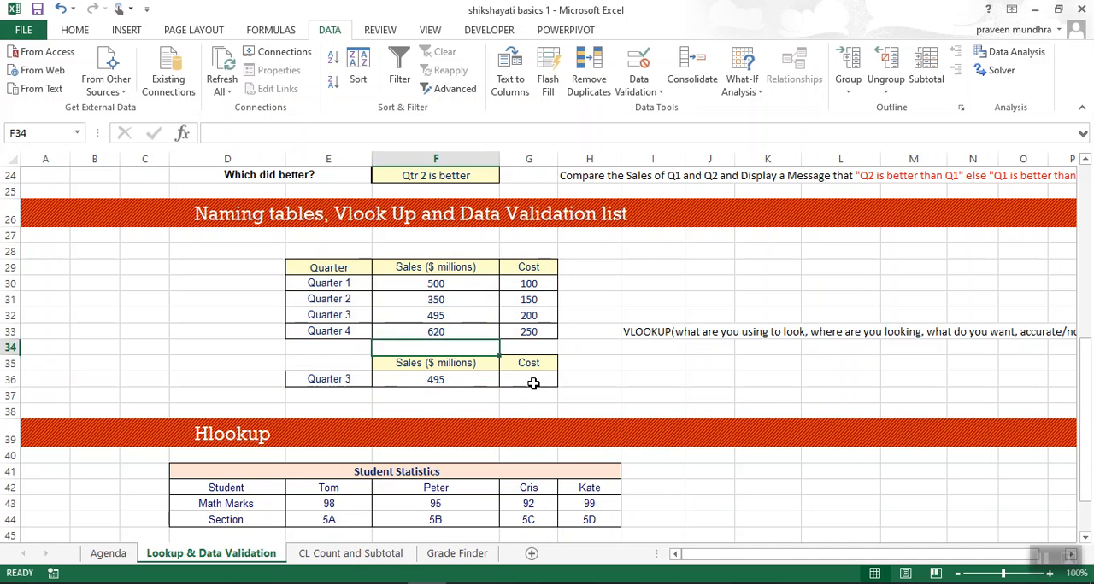
pyautogui.press('Down')
pyautogui.press('Down')
pyautogui.press('Down')
pyautogui.press('Down')
pyautogui.press('Up')
pyautogui.press('Up')
pyautogui.press('Up')
pyautogui.press('Up')
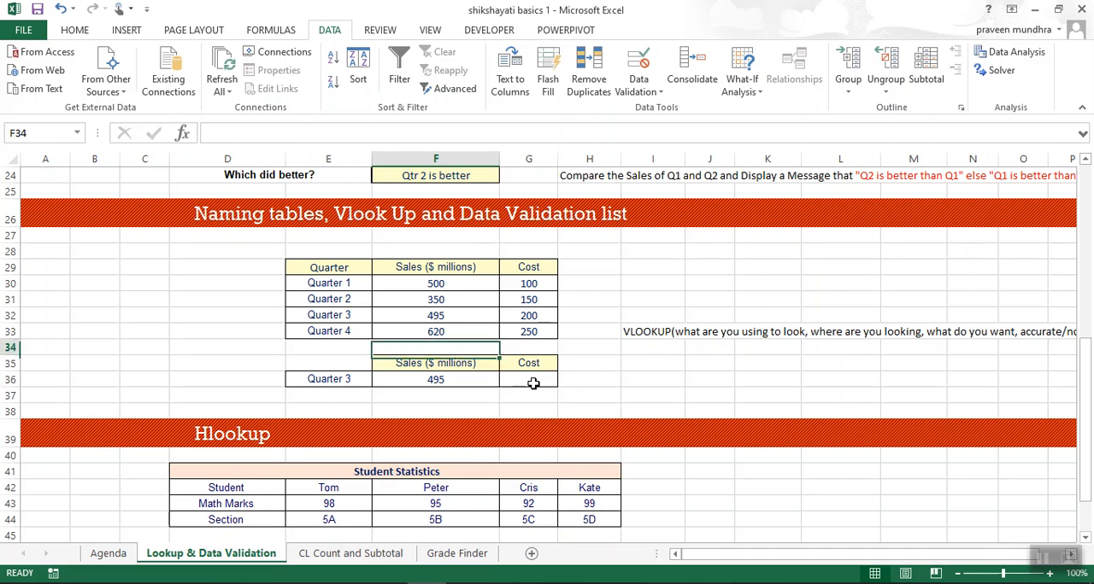
pyautogui.press('Down')
pyautogui.press('Down')
pyautogui.press('Down')
pyautogui.press('Down')
pyautogui.press('Up')
pyautogui.press('Up')
pyautogui.press('Up')
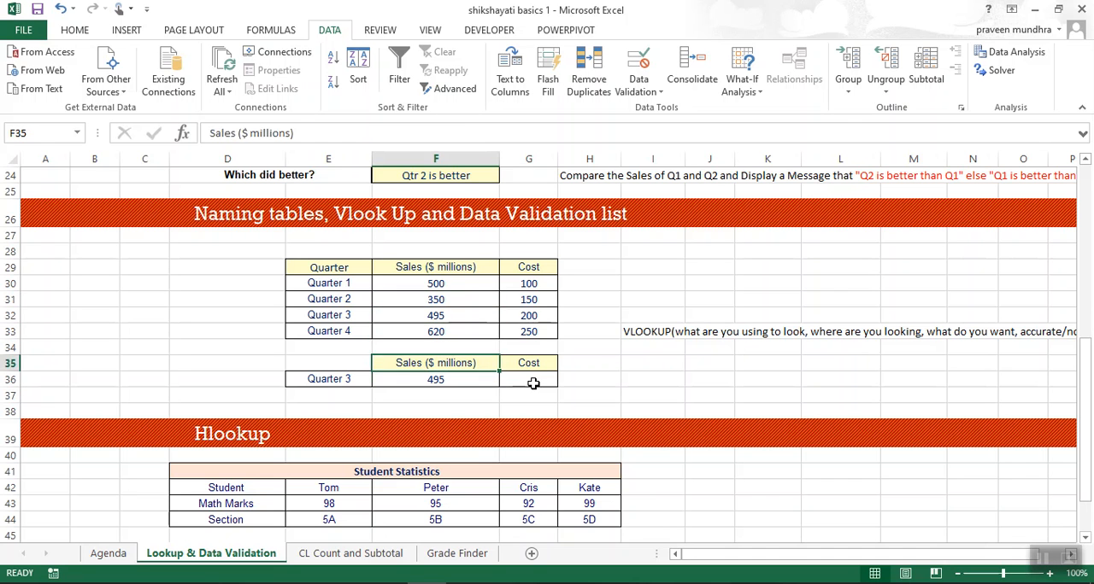
pyautogui.press('Left')
pyautogui.press('Up')
pyautogui.press('Up')
pyautogui.press('Up')
pyautogui.press('Up')
pyautogui.press('Up')
pyautogui.press('Down')
pyautogui.press('Down')
pyautogui.press('Right')
pyautogui.press('Down')
pyautogui.press('Down')
pyautogui.press('Down')
pyautogui.press('Down')
pyautogui.press('Down')
pyautogui.press('Down')
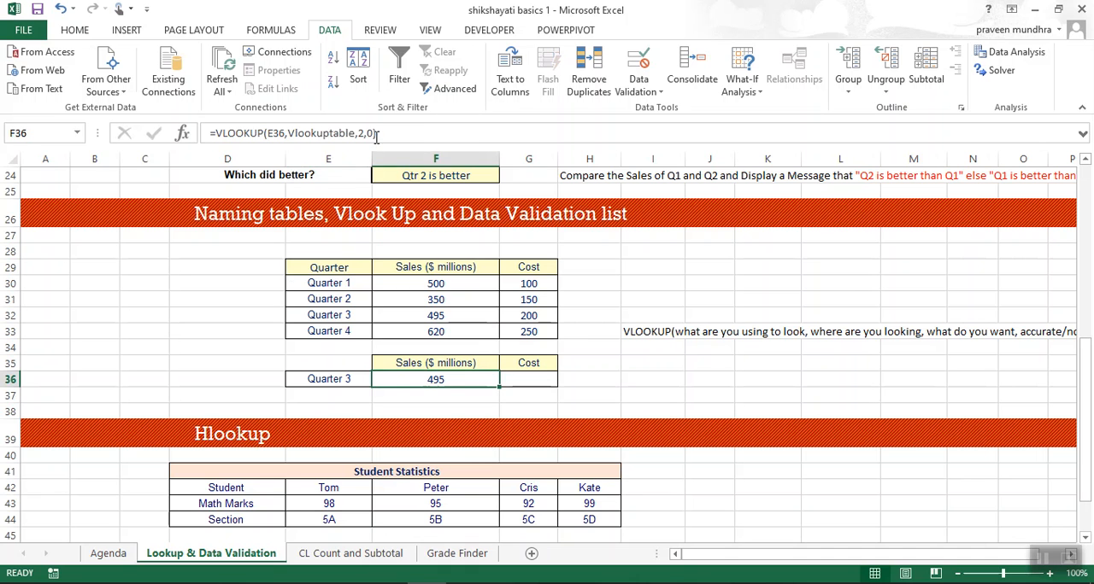
pyautogui.click(365, 133)
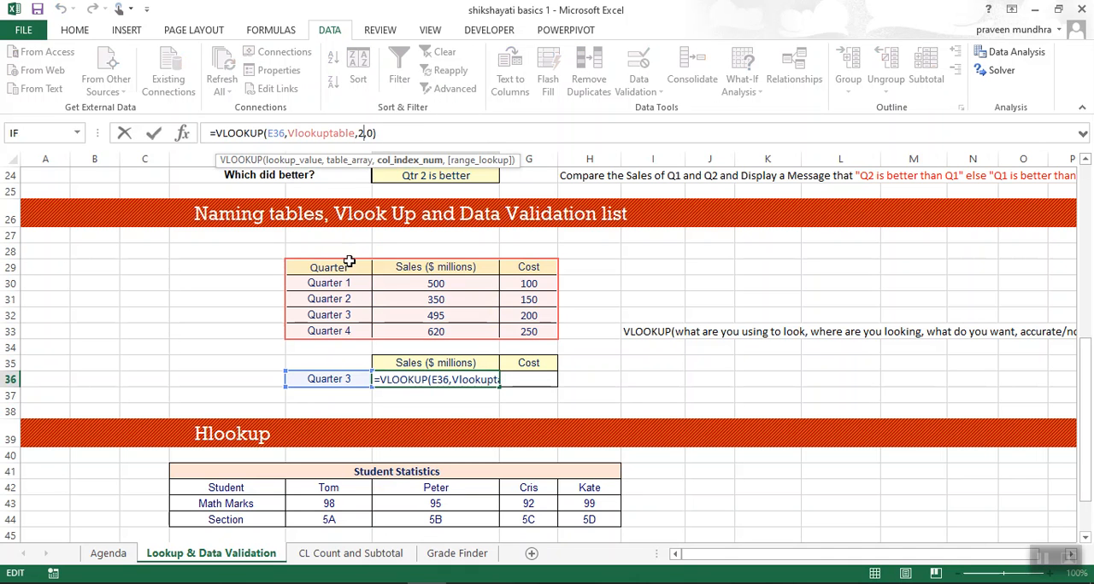
pyautogui.click(643, 304)
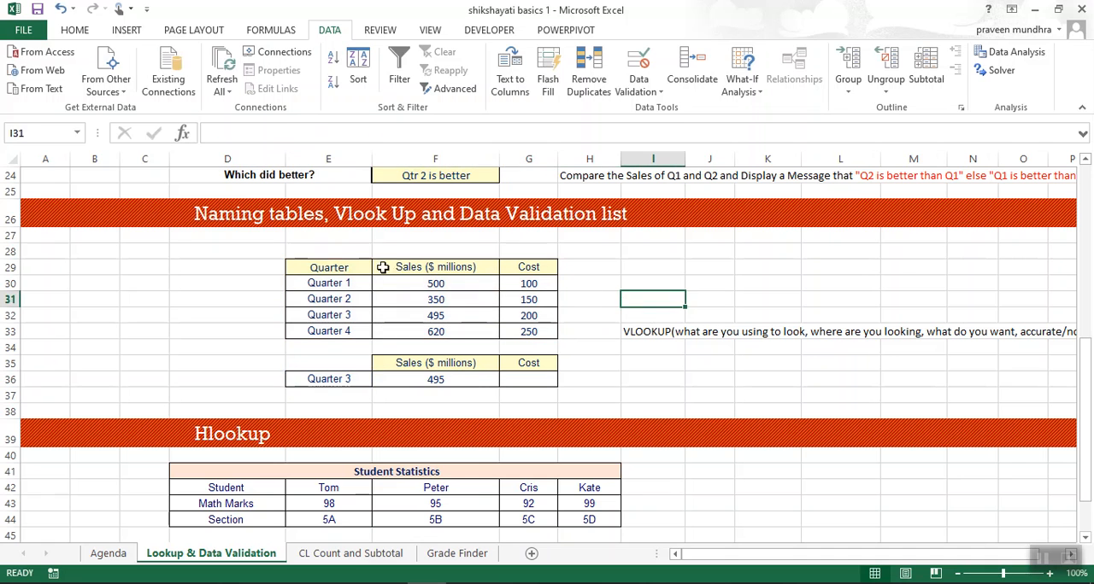
# Number the lookup table's columns 1, 2 and 3 in cells E28 to G28 above the headers.
pyautogui.click(343, 251)
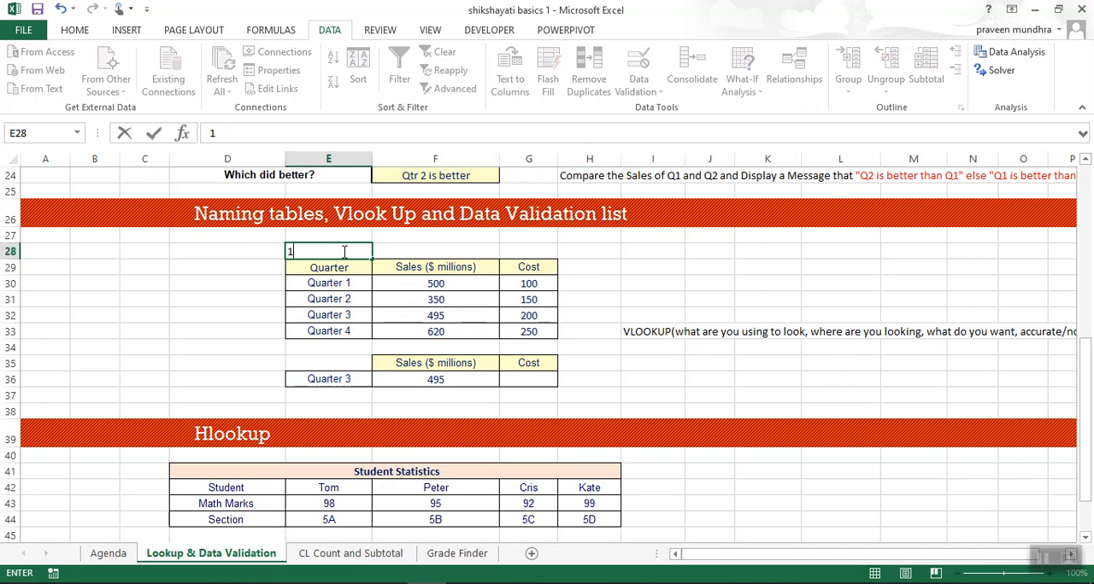
pyautogui.write('1')
pyautogui.press('Tab')
pyautogui.write('2')
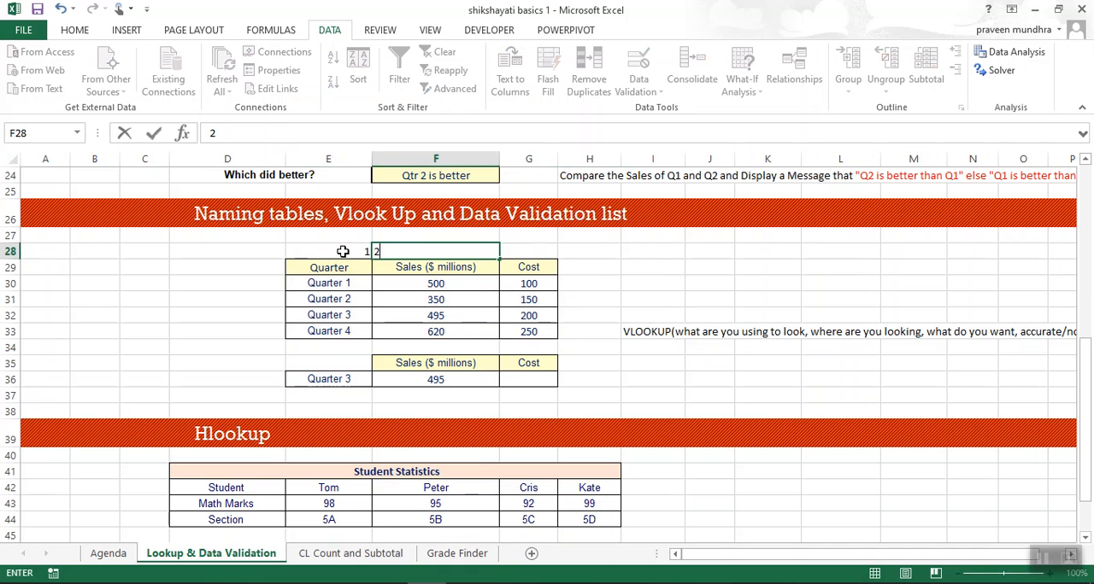
pyautogui.press('Tab')
pyautogui.write('3')
pyautogui.press('Tab')
# Fill the VLOOKUP formula from F36 across into the cost cell G36.
pyautogui.press('Down')
pyautogui.press('Left')
pyautogui.press('Left')
pyautogui.press('Down')
pyautogui.press('Down')
pyautogui.press('Down')
pyautogui.press('Down')
pyautogui.press('Down')
pyautogui.press('Down')
pyautogui.press('Down')
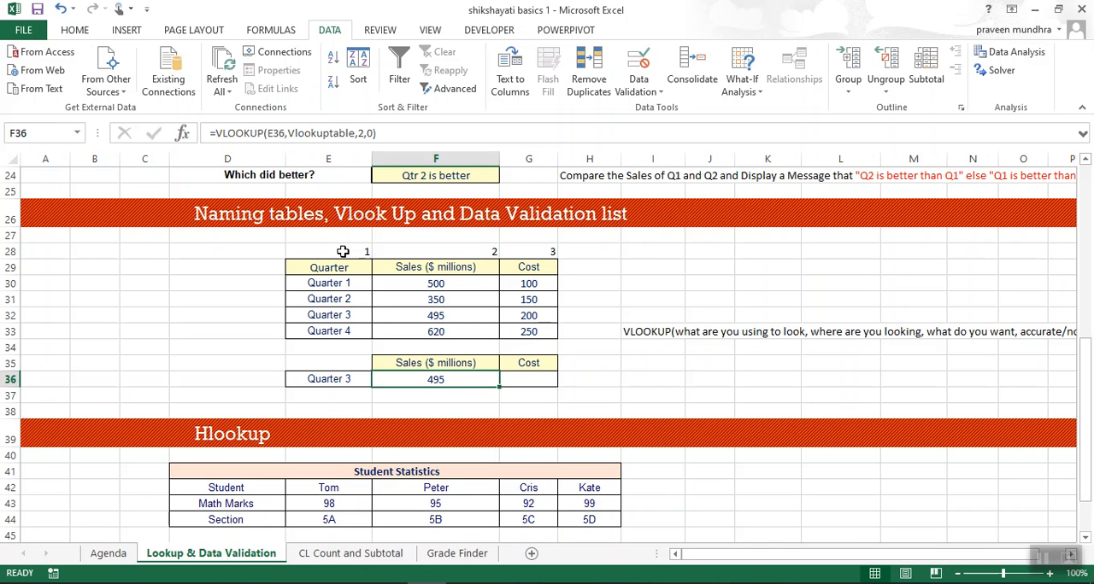
pyautogui.click(530, 381)
pyautogui.click(462, 376)
pyautogui.click(524, 382)
pyautogui.click(480, 385)
pyautogui.moveTo(477, 387); pyautogui.dragTo(557, 387)
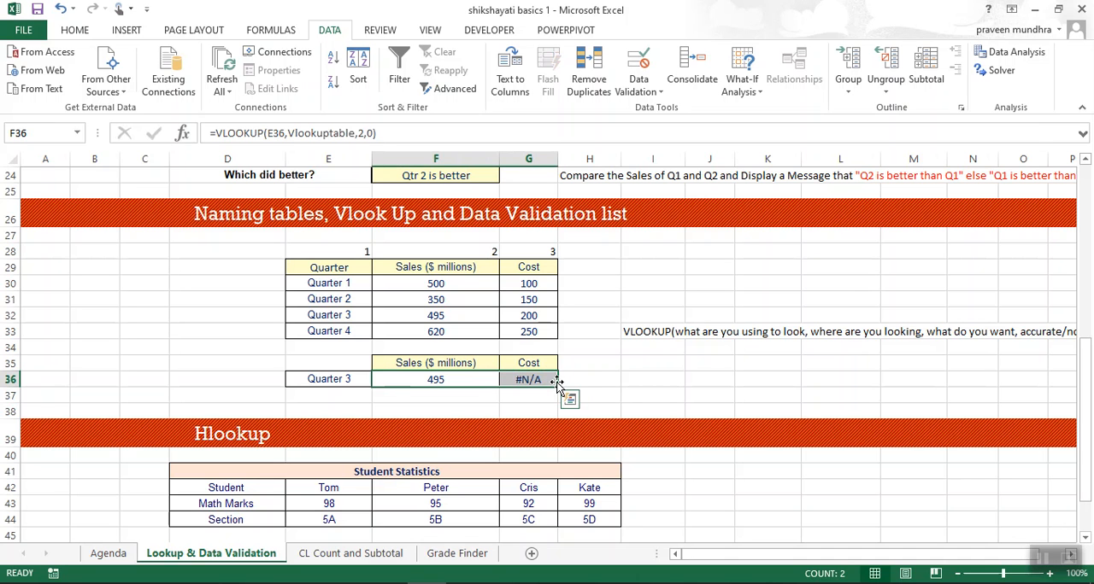
# Correct the lookup value in the G36 formula to the quarter cell E36.
pyautogui.click(630, 381)
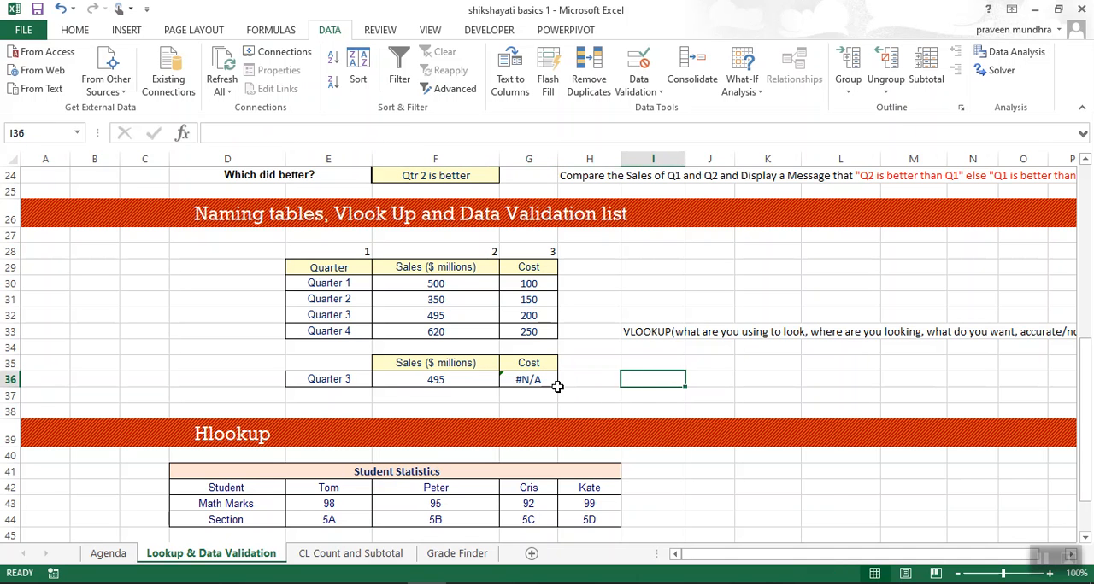
pyautogui.click(525, 381)
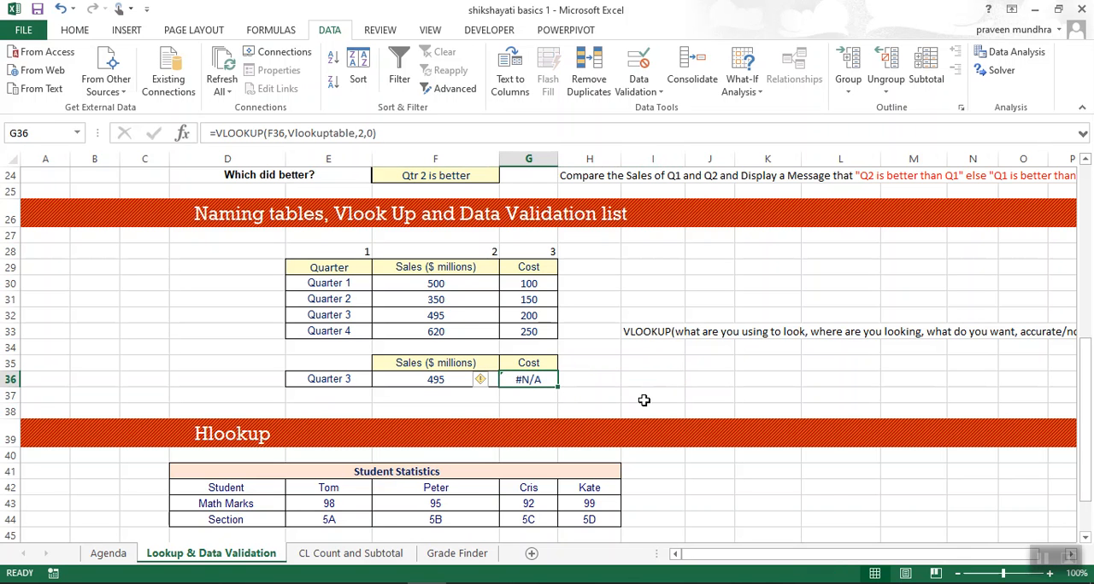
pyautogui.press('F2')
pyautogui.press('Escape')
pyautogui.click(433, 383)
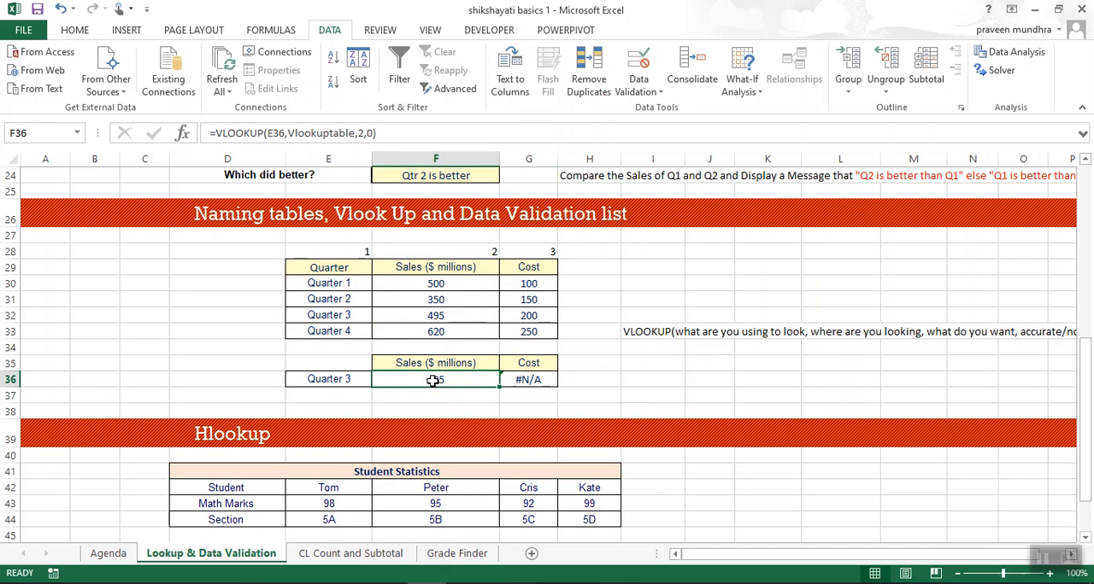
pyautogui.click(529, 381)
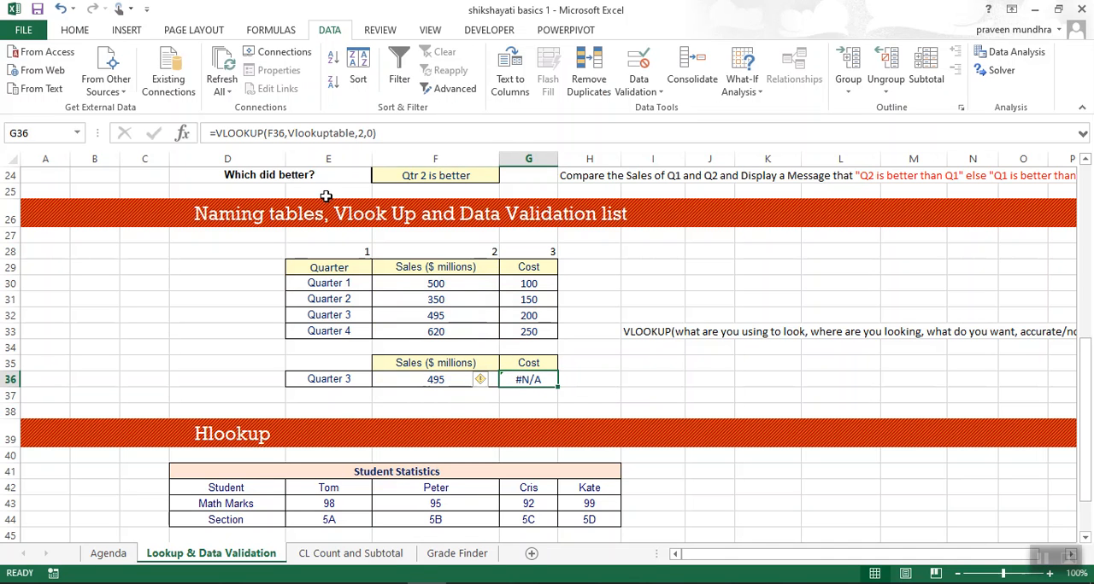
pyautogui.click(274, 134)
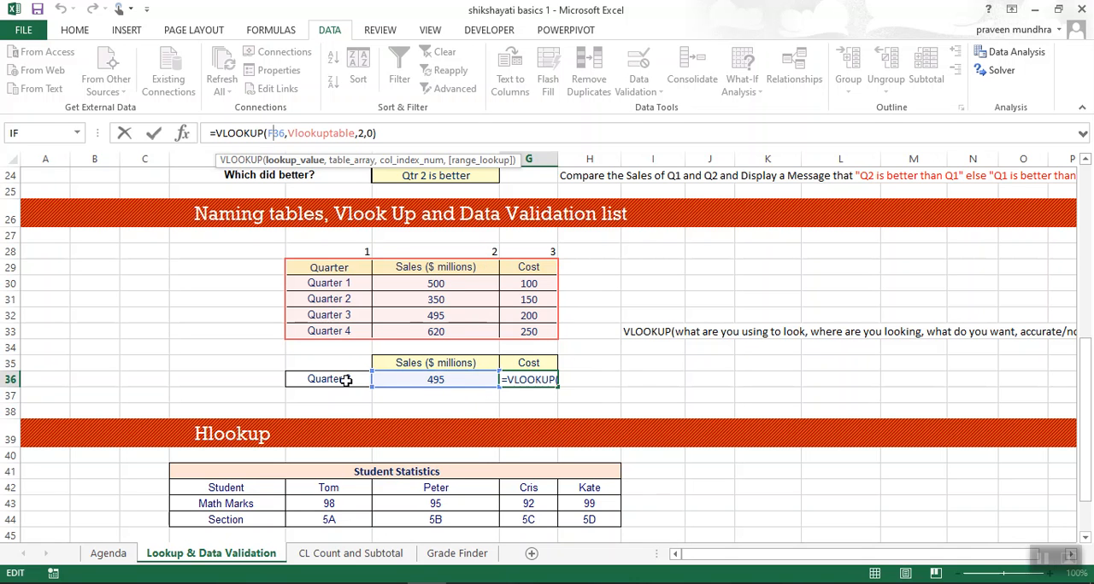
pyautogui.doubleClick(279, 134)
pyautogui.write('36')
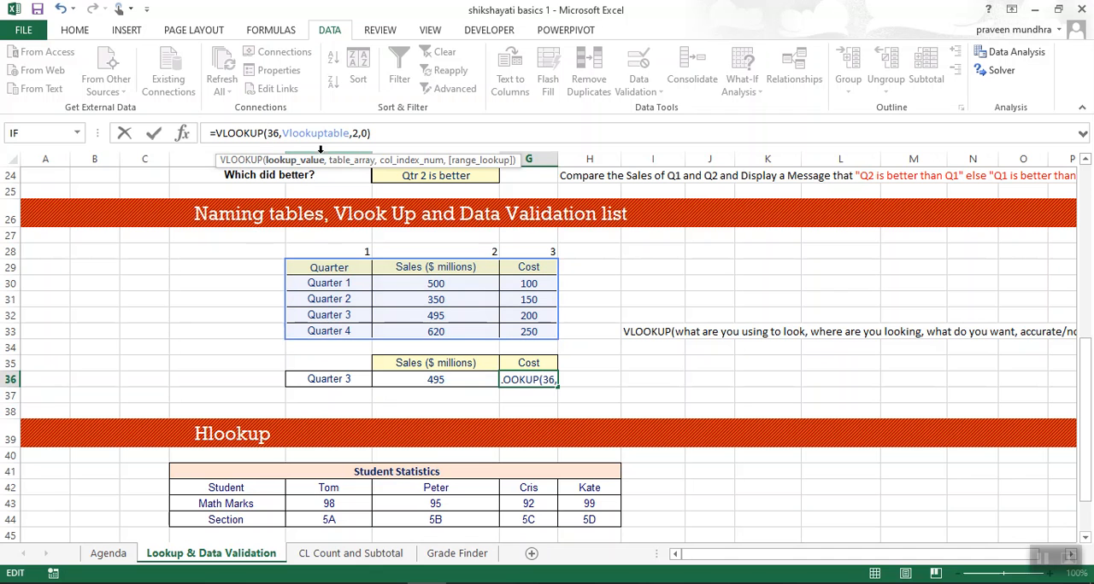
pyautogui.click(336, 377)
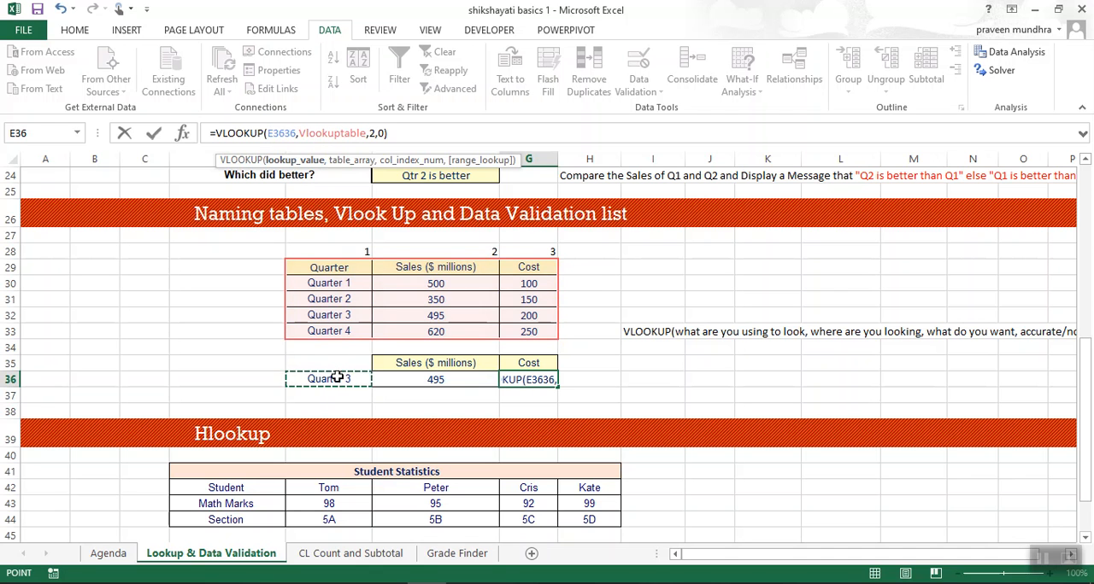
pyautogui.click(293, 133)
pyautogui.press('BackSpace')
pyautogui.press('BackSpace')
pyautogui.press('Return')
pyautogui.press('Up')
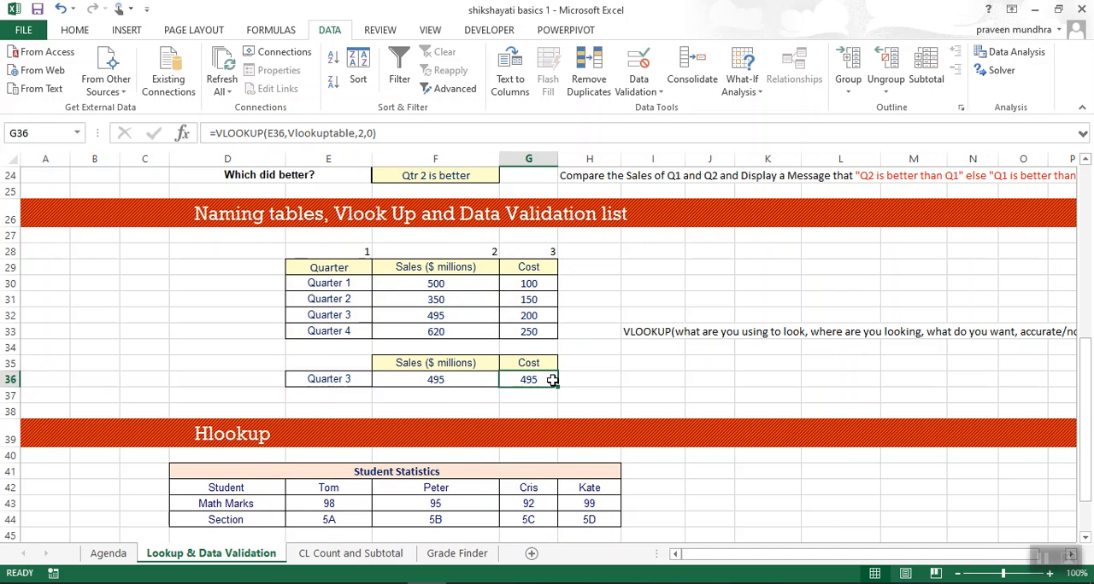
# Set the column index number in the G36 formula to 3 so that it looks up the cost.
pyautogui.click(485, 256)
pyautogui.click(528, 380)
pyautogui.click(363, 135)
pyautogui.press('BackSpace')
pyautogui.write('3')
pyautogui.press('Return')
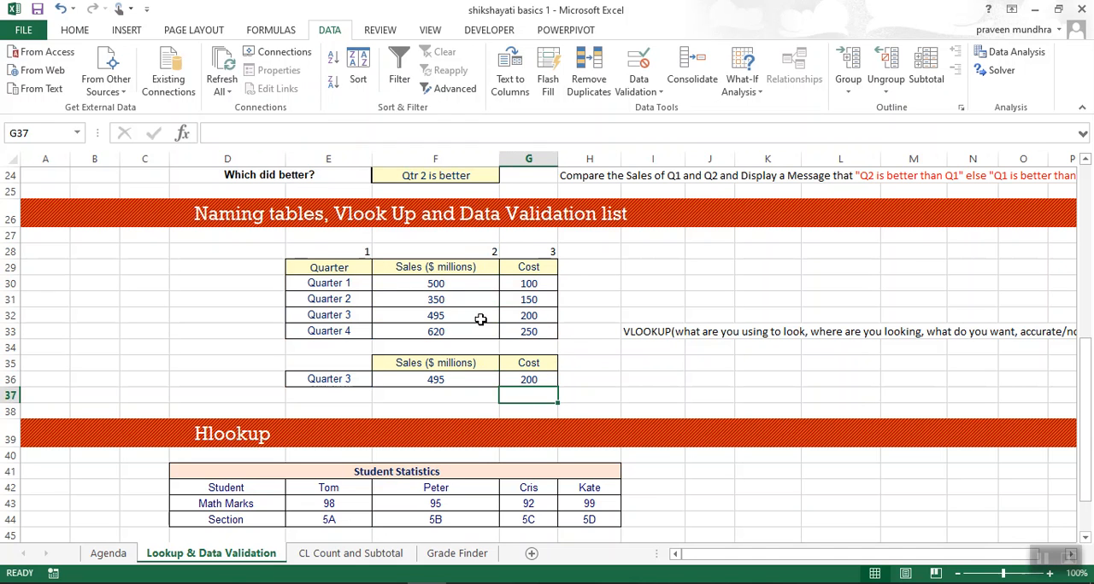
# Try the quarter drop-down in E36 and choose Quarter 4.
pyautogui.click(337, 380)
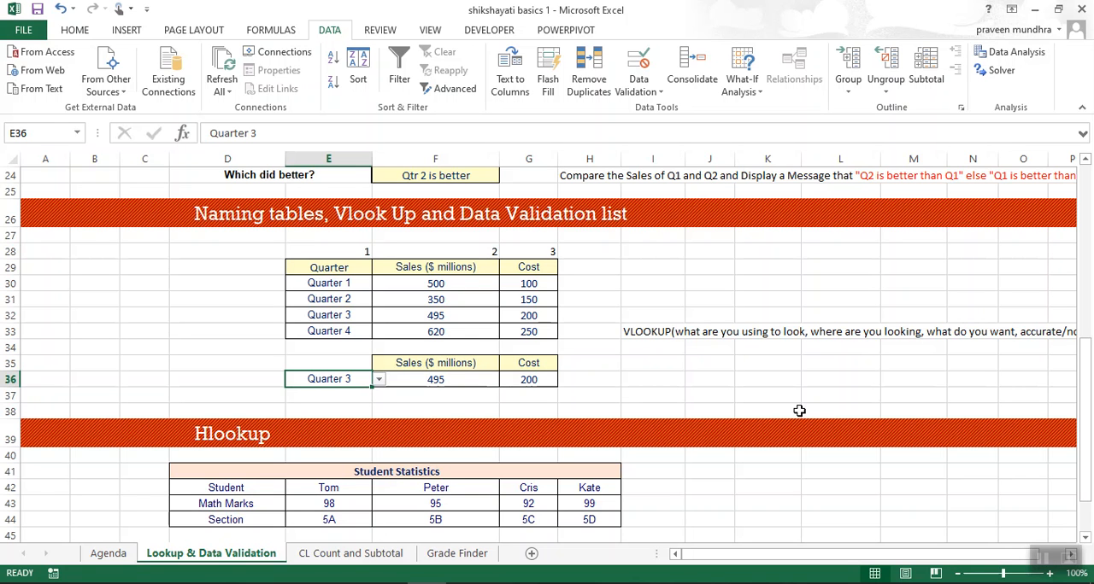
pyautogui.hotkey('alt', 'Down')
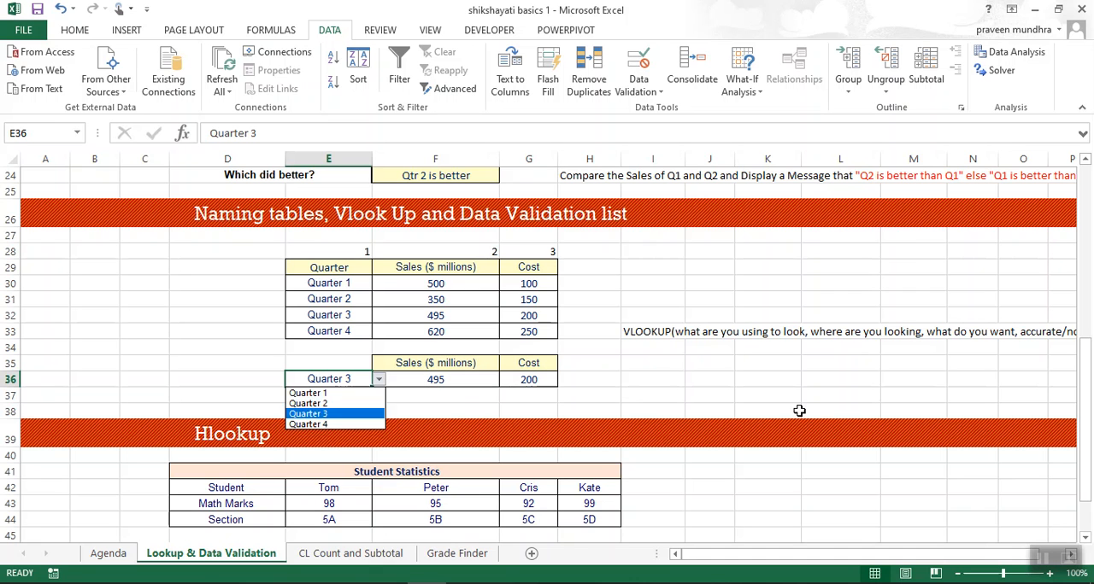
pyautogui.press('Up')
pyautogui.press('Up')
pyautogui.press('Escape')
pyautogui.hotkey('alt', 'Down')
pyautogui.press('Down')
pyautogui.press('Return')
pyautogui.hotkey('alt', 'Down')
pyautogui.press('Down')
pyautogui.press('Down')
pyautogui.press('Return')
pyautogui.click(734, 391)
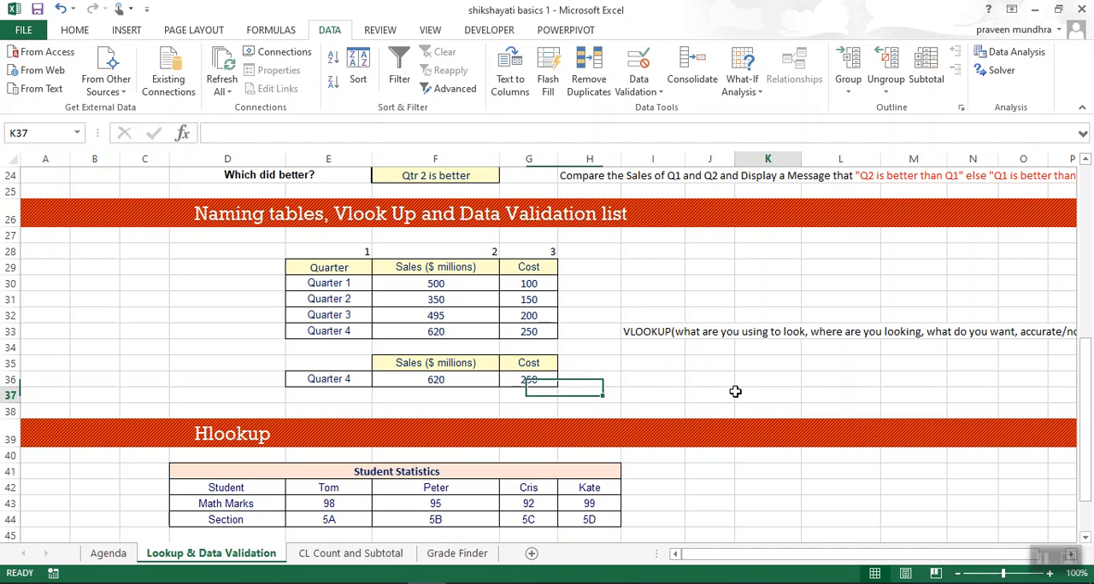
# Review the VLOOKUP formulas in G36 and F36, and view the Hlookup exercise with its student tables.
pyautogui.press('Left')
pyautogui.press('Left')
pyautogui.press('Left')
pyautogui.press('Left')
pyautogui.press('Left')
pyautogui.press('Up')
pyautogui.press('Right')
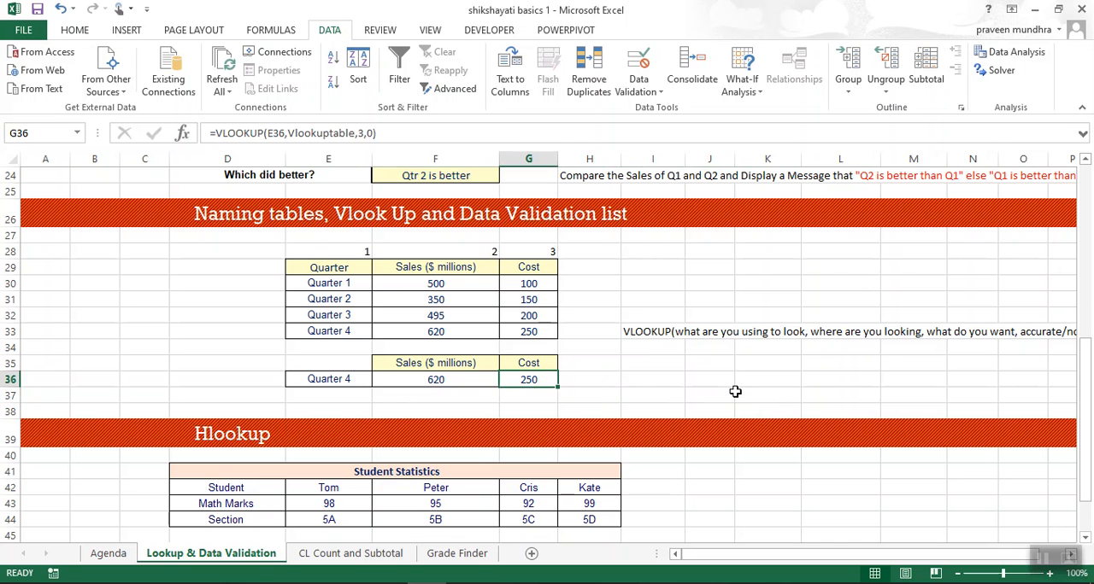
pyautogui.press('Left')
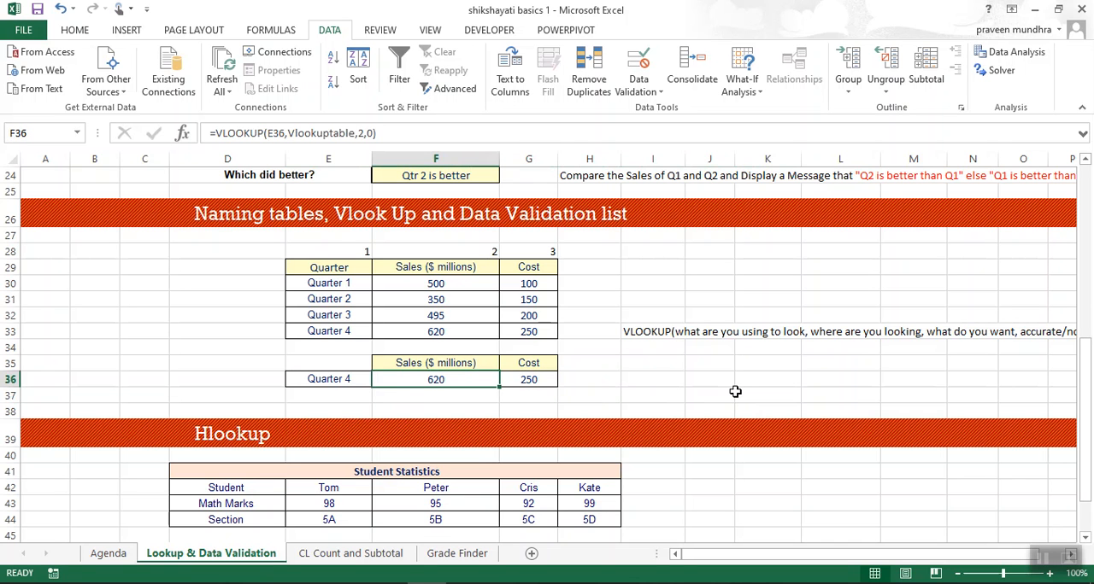
pyautogui.scroll(-1, 735, 391)
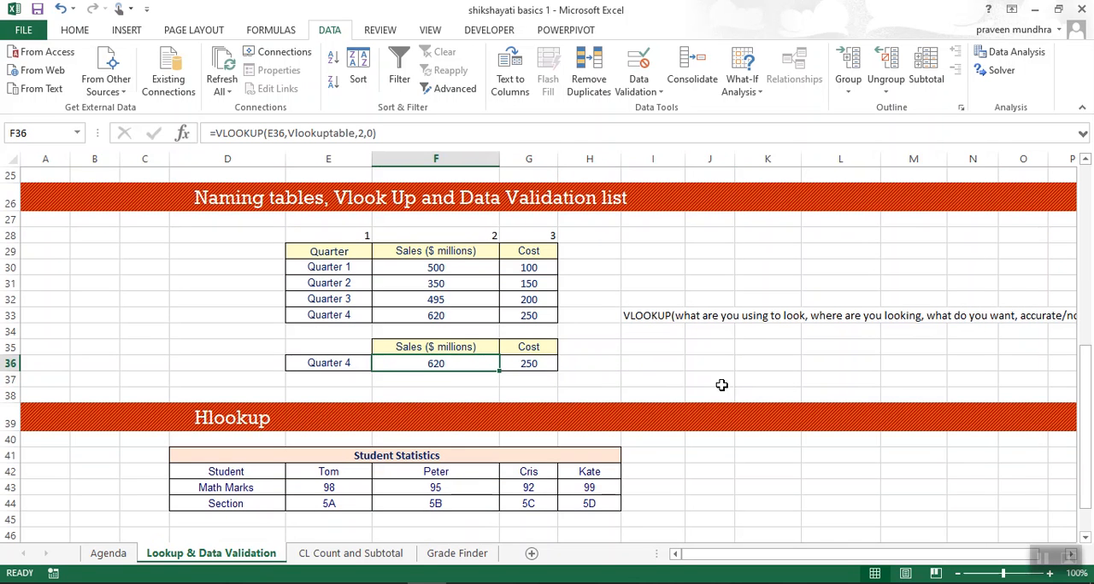
pyautogui.scroll(-3, 391, 383)
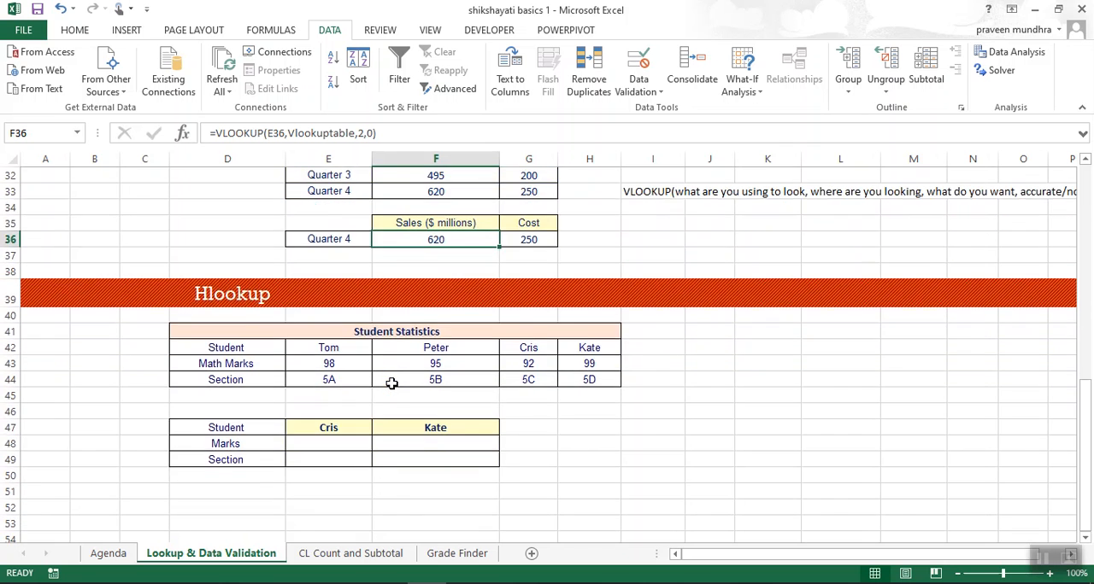
# Compare the quarter lookup exercise and the VLOOKUP syntax note with the student tables of the Hlookup exercise.
pyautogui.scroll(1, 392, 384)
pyautogui.scroll(2, 451, 416)
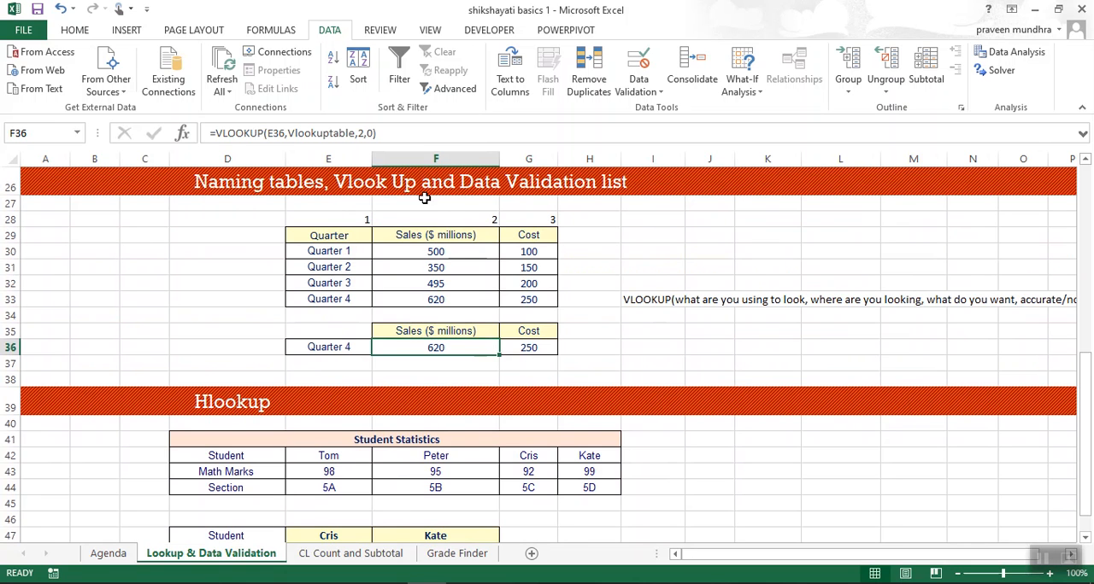
pyautogui.scroll(-2, 570, 392)
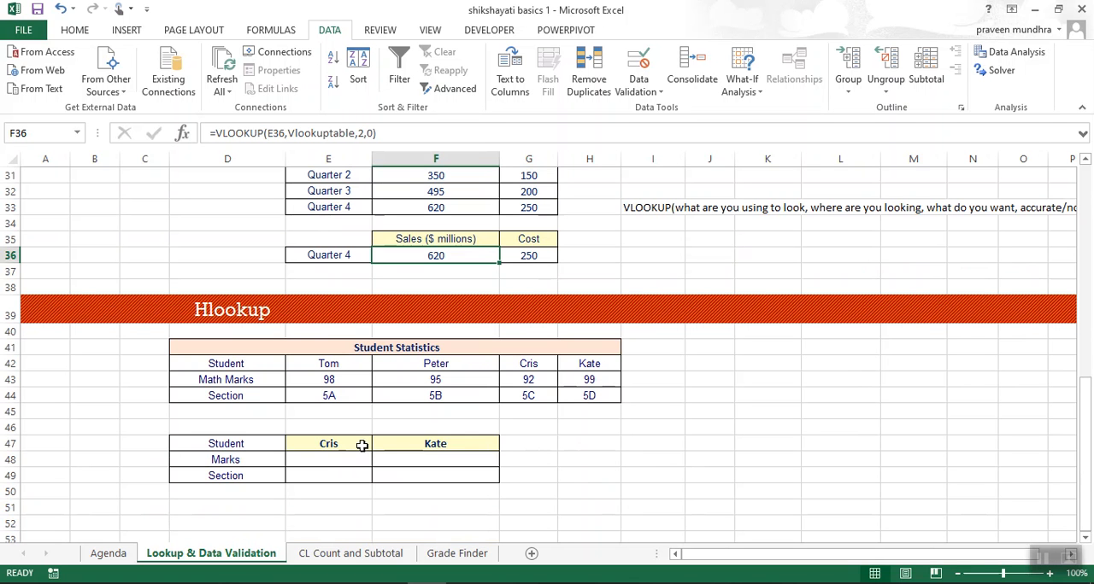
pyautogui.click(325, 461)
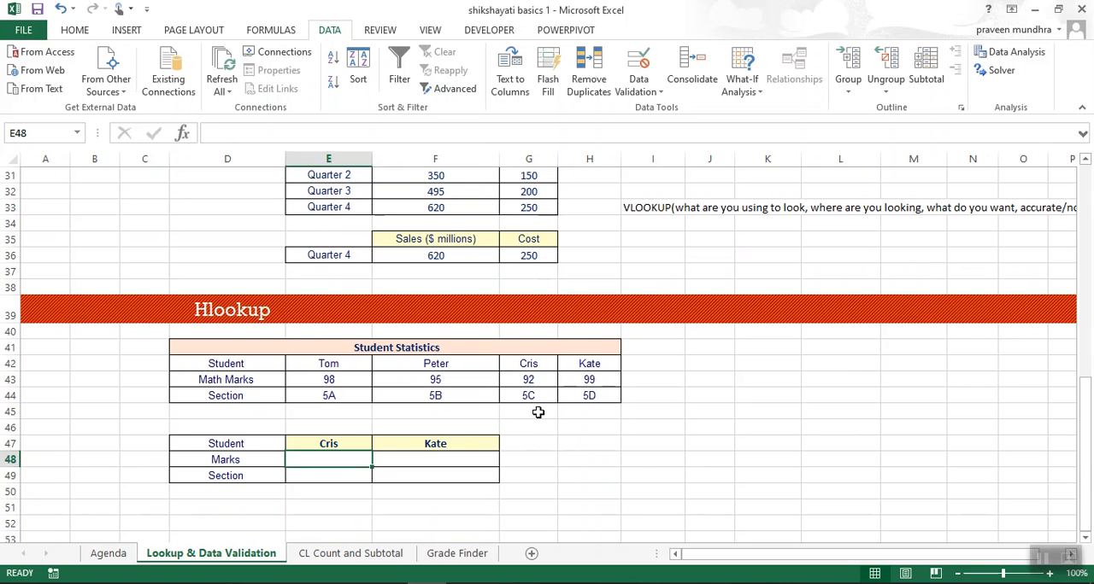
pyautogui.scroll(2, 536, 410)
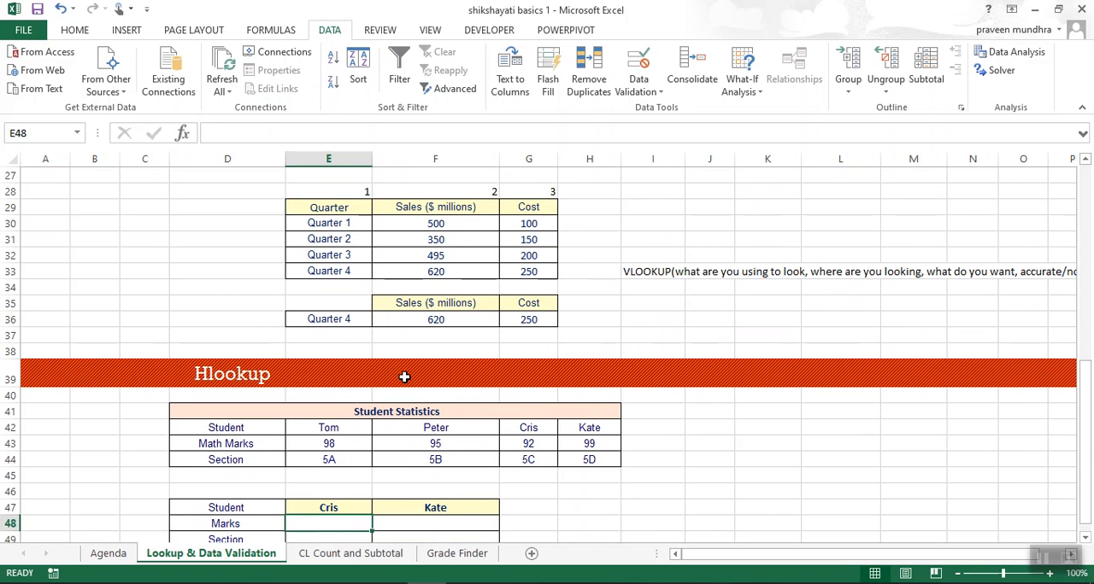
pyautogui.scroll(-1, 402, 376)
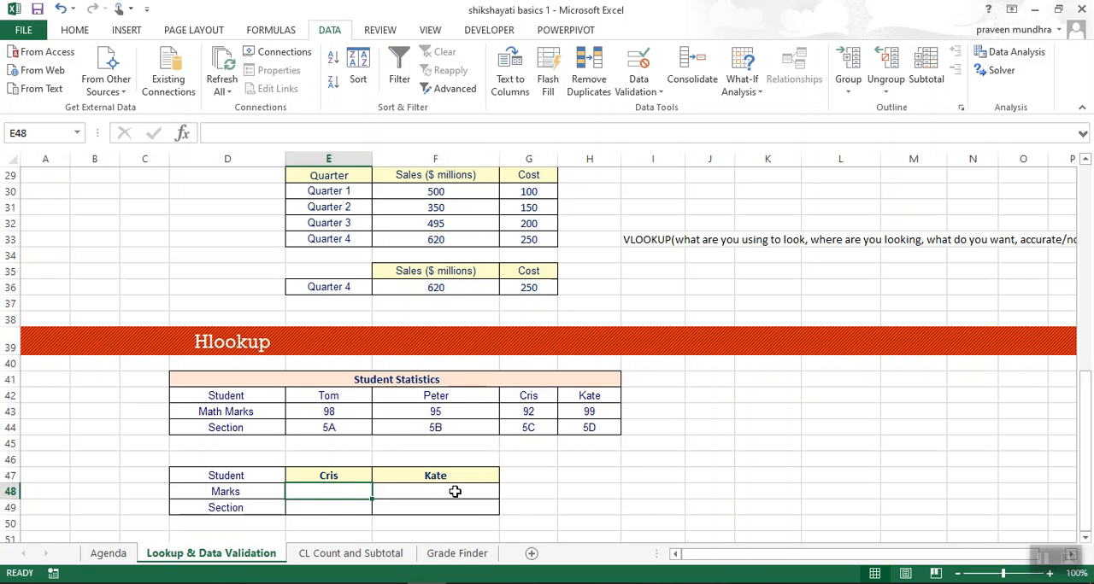
pyautogui.scroll(-2, 453, 490)
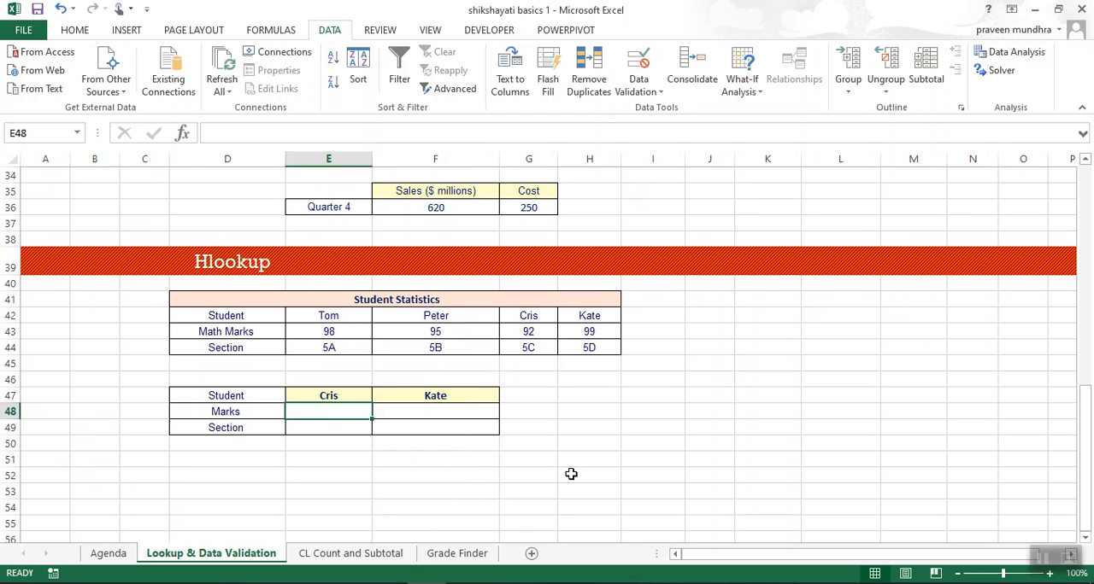
pyautogui.scroll(3, 569, 472)
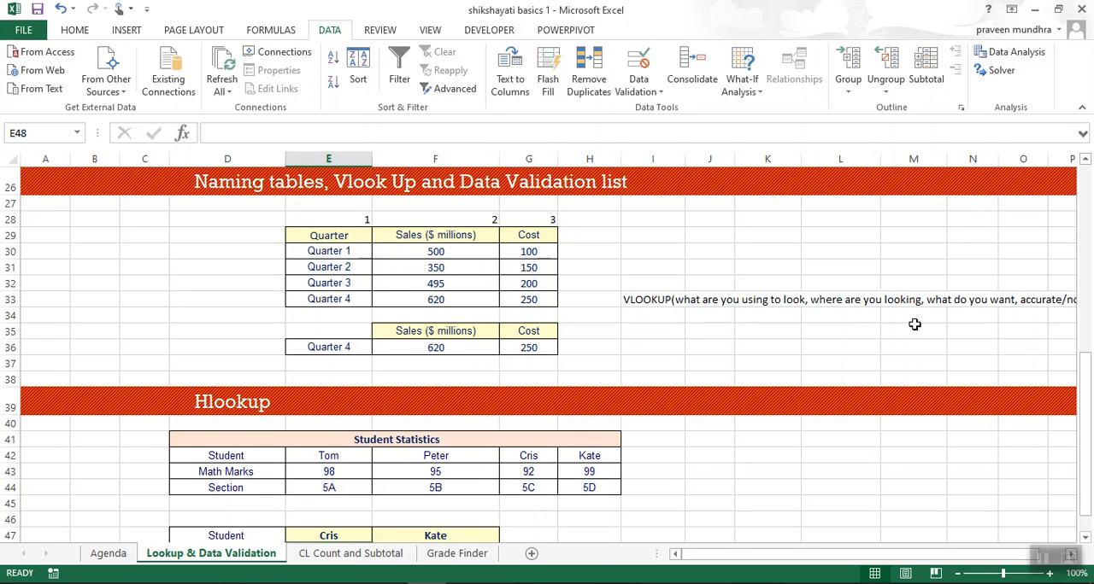
pyautogui.hscroll(3, 923, 331)
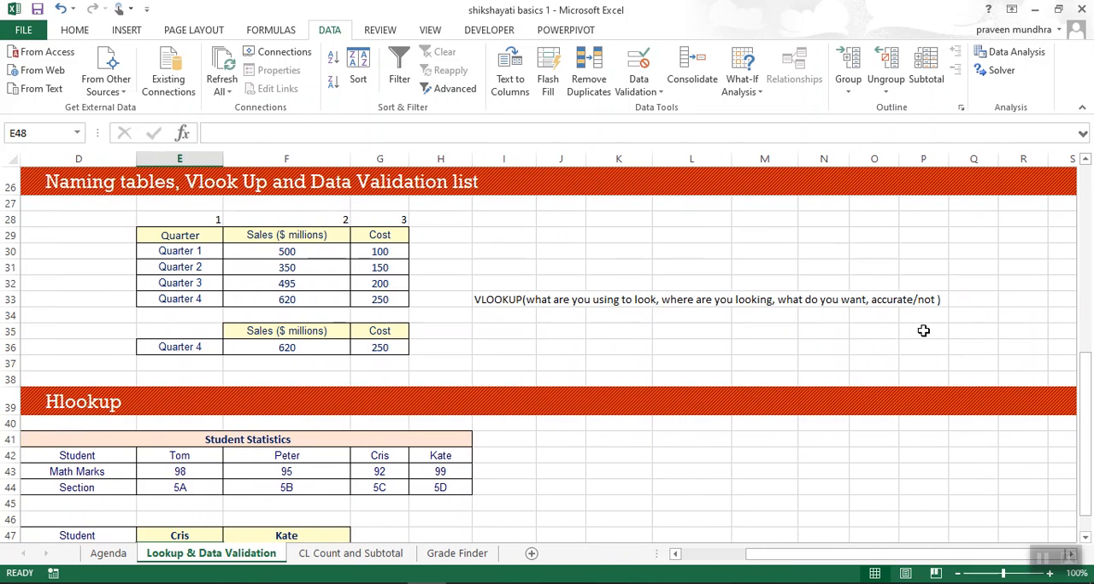
pyautogui.scroll(-1, 923, 331)
pyautogui.hscroll(-3, 923, 331)
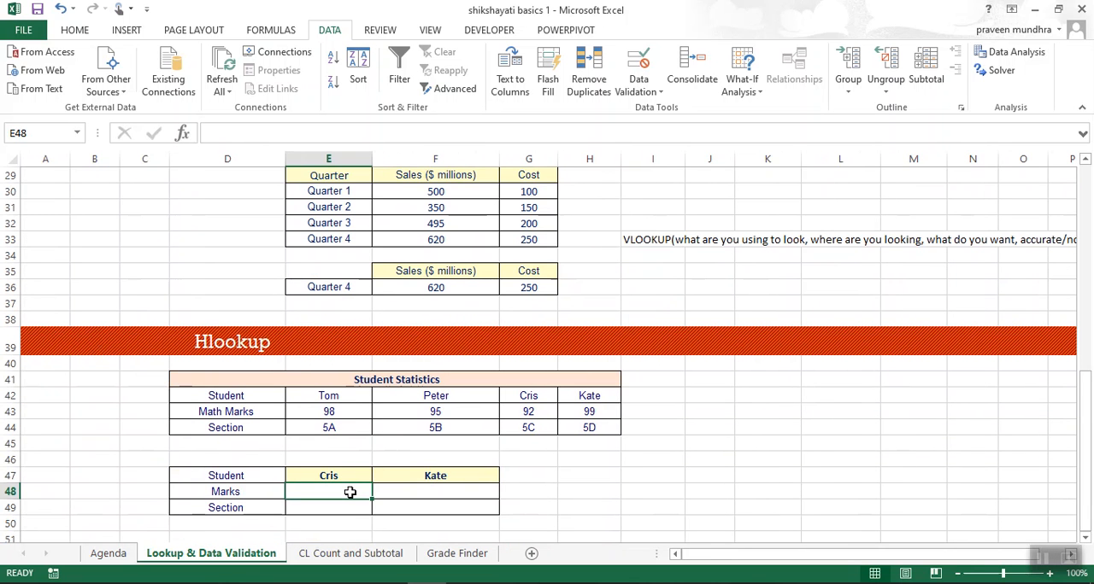
# Start an HLOOKUP formula in the first student's marks cell E48 with E$47 as the lookup value.
pyautogui.write('=')
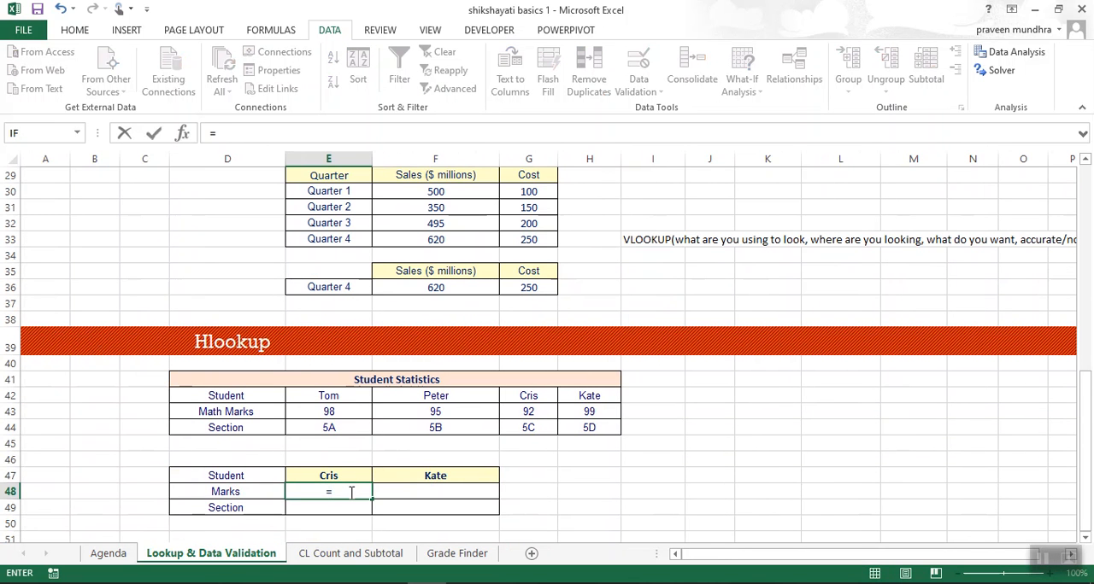
pyautogui.write('h')
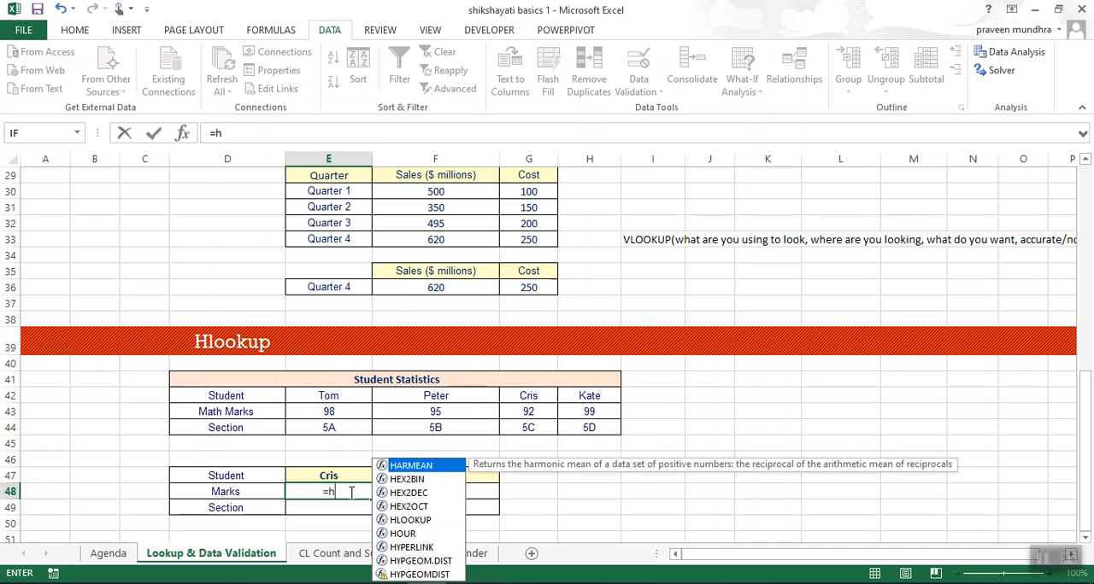
pyautogui.press('Down')
pyautogui.press('Down')
pyautogui.press('Down')
pyautogui.press('Down')
pyautogui.press('Tab')
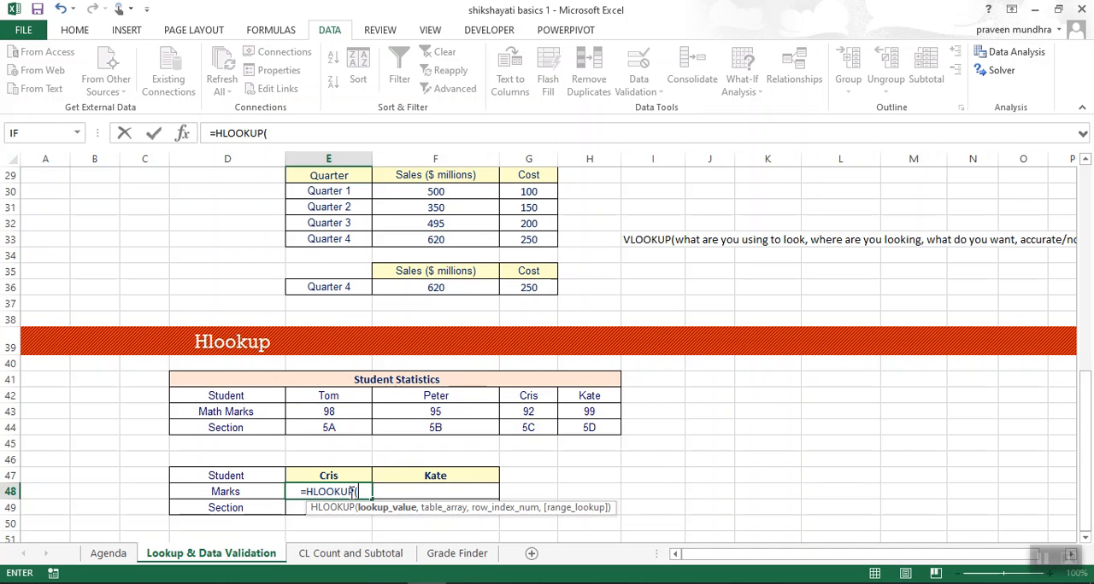
pyautogui.click(338, 477)
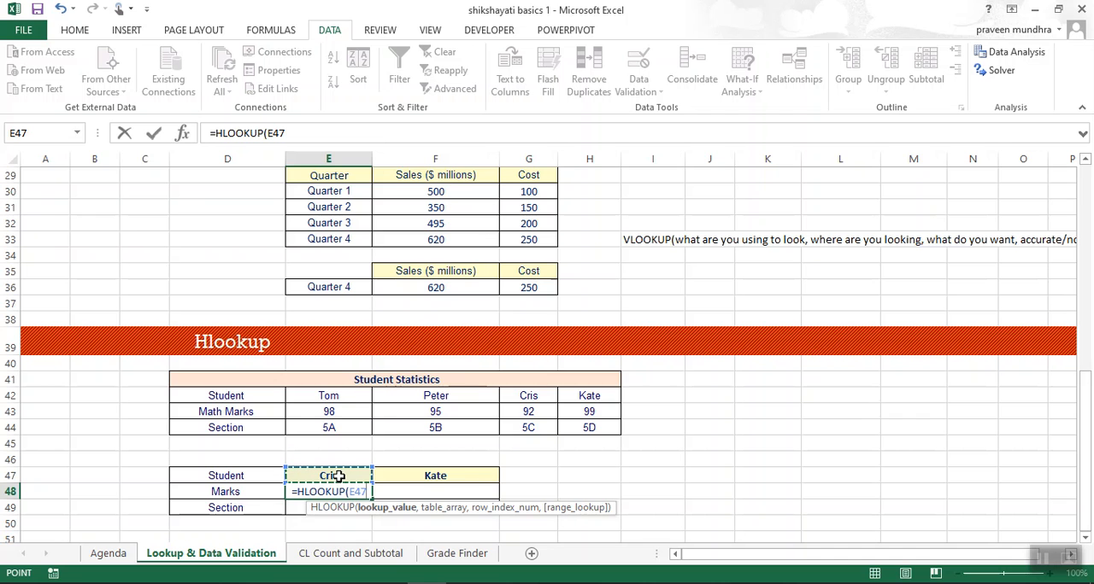
pyautogui.click(358, 492)
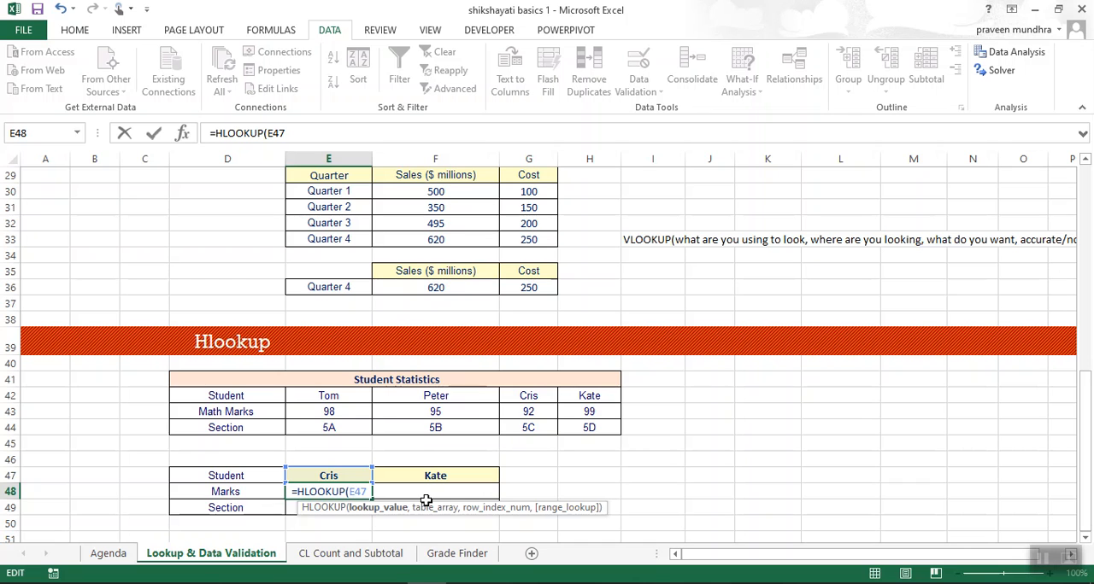
pyautogui.write('$47')
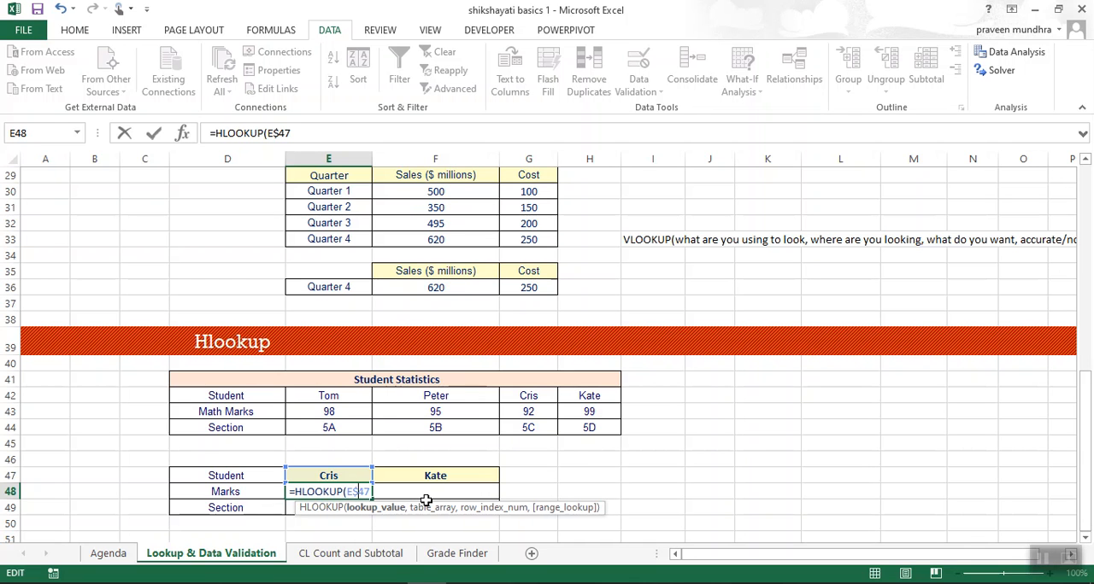
pyautogui.write(',')
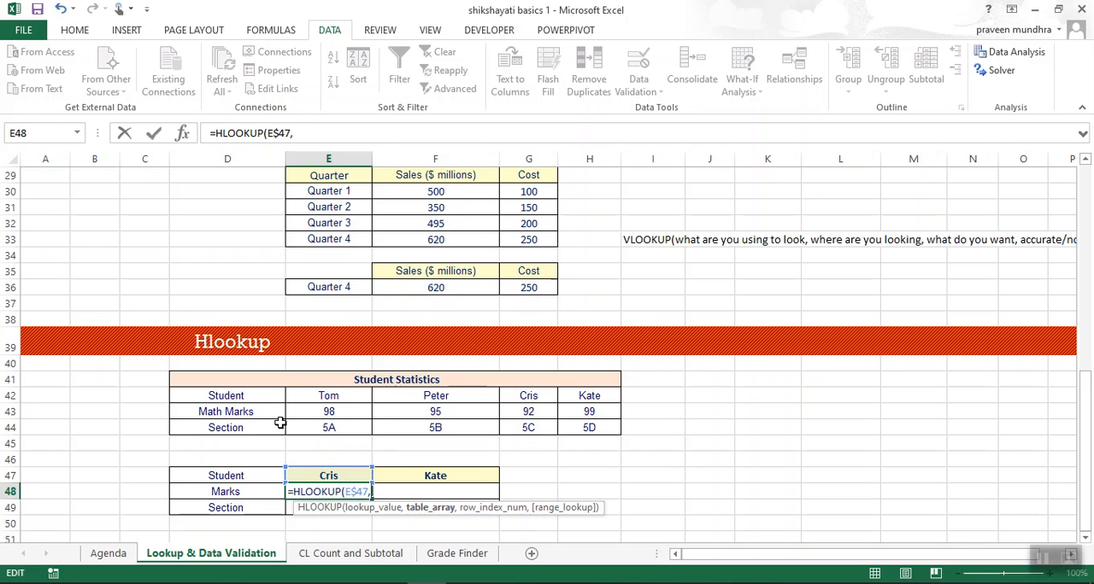
# Complete the E48 formula with the absolute table range $D$42:$H$44, row index 2 and 0 for an exact match.
pyautogui.moveTo(241, 397); pyautogui.dragTo(610, 427)
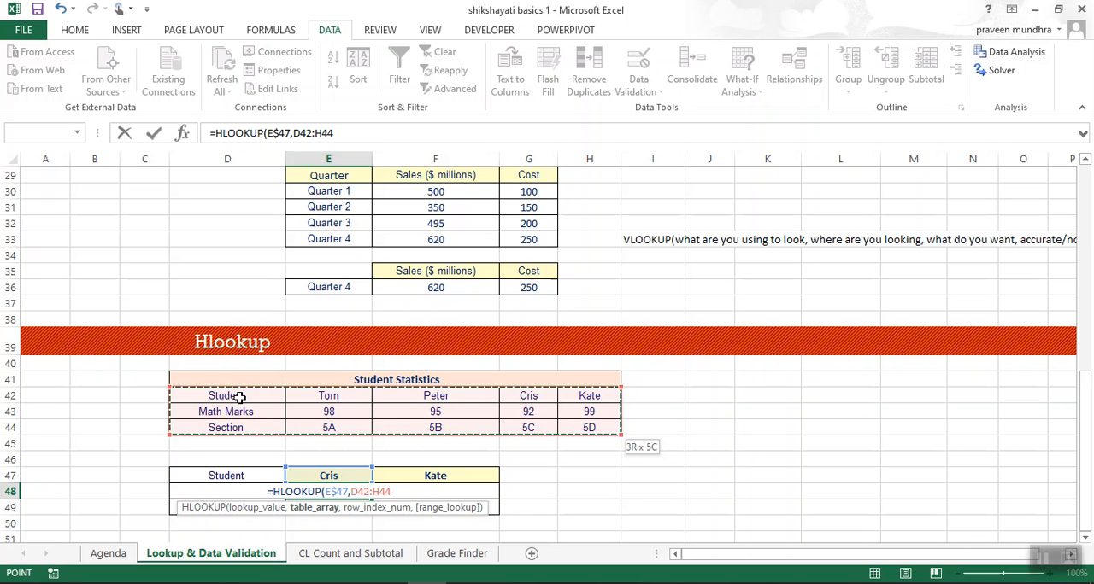
pyautogui.press('F4')
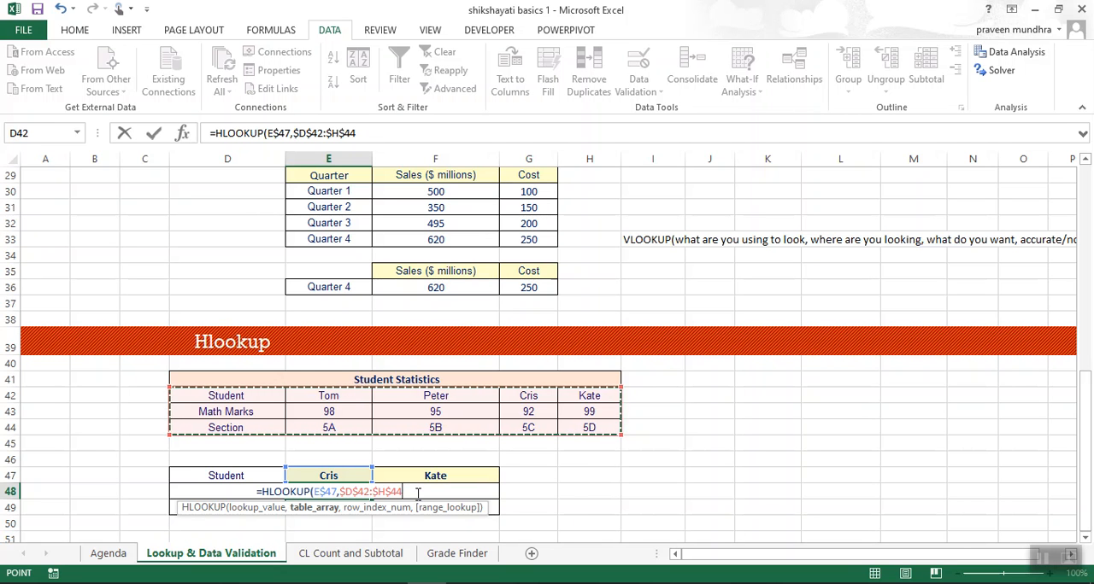
pyautogui.write(',')
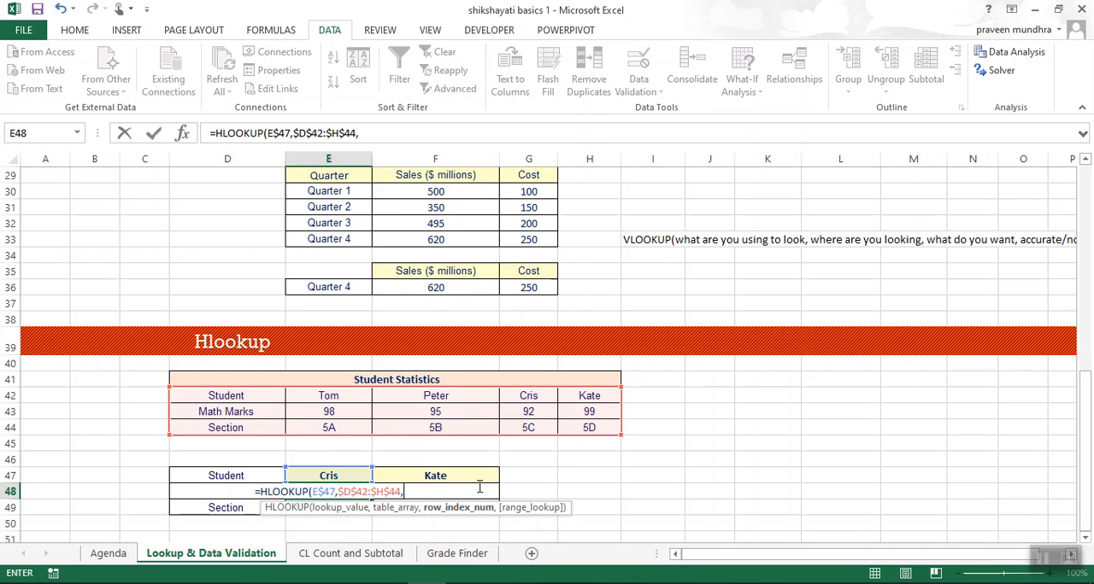
pyautogui.write('2')
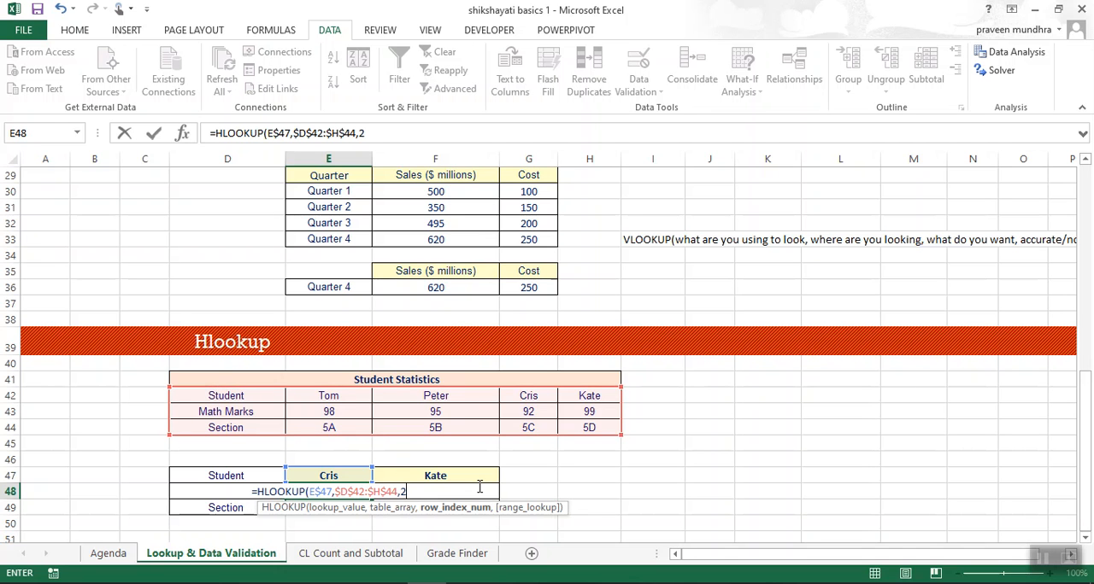
pyautogui.write(',0')
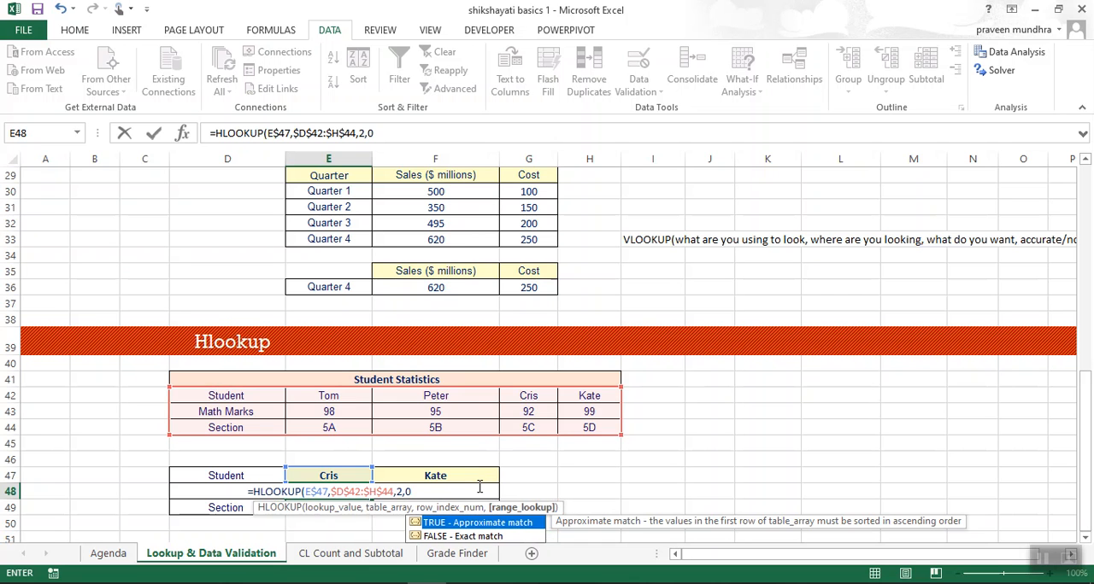
pyautogui.write(')')
pyautogui.press('Return')
# Check the looked-up marks in E48 against the same student's column in the Student Statistics table.
pyautogui.press('Up')
pyautogui.press('Up')
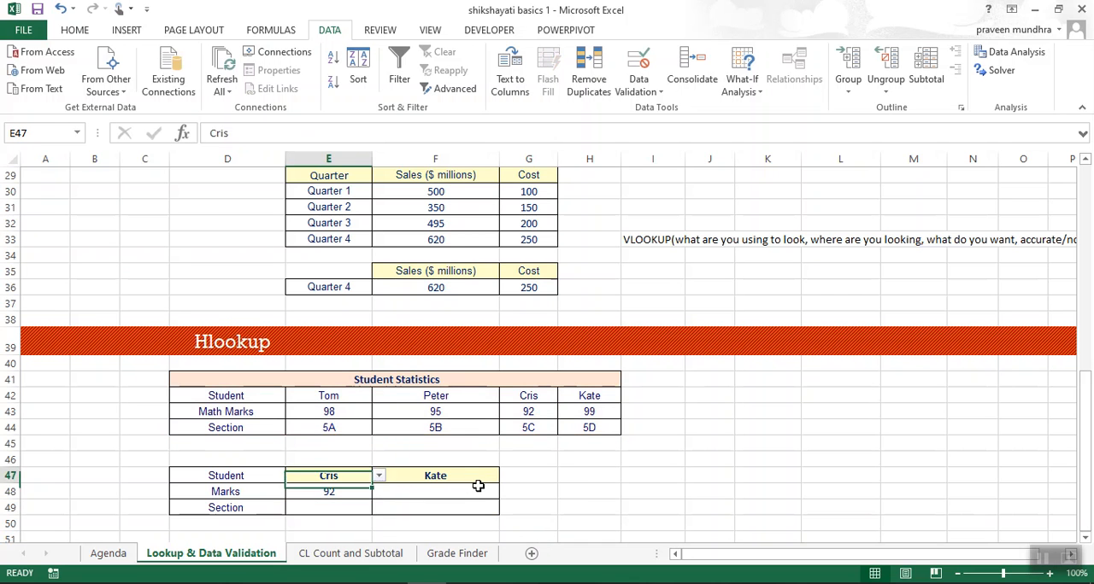
pyautogui.press('Right')
pyautogui.press('Right')
pyautogui.press('Up')
pyautogui.press('Up')
pyautogui.press('Up')
pyautogui.press('Up')
pyautogui.press('Down')
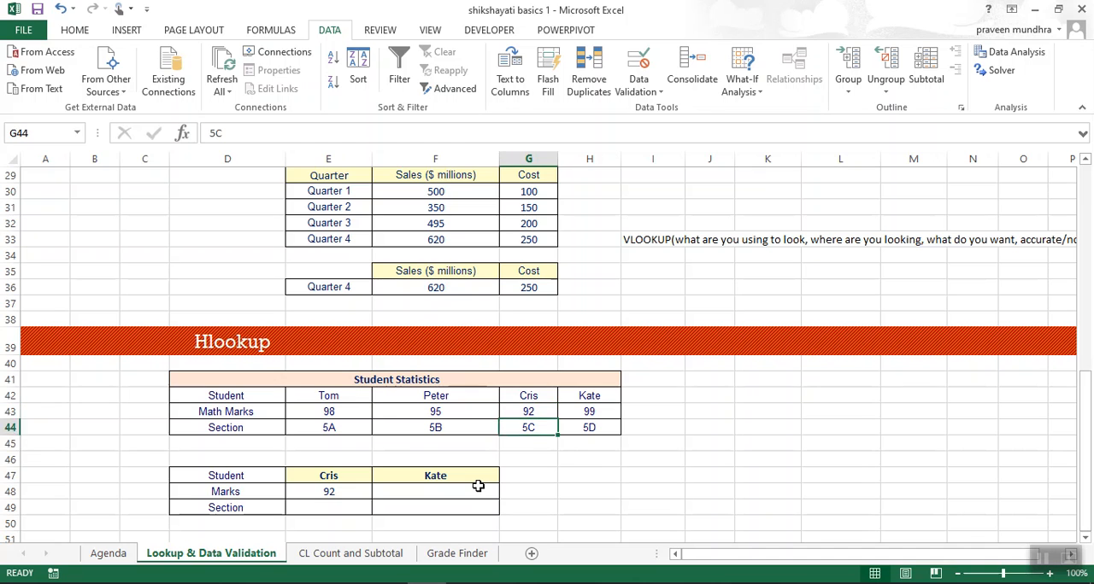
pyautogui.press('Left')
pyautogui.press('Left')
pyautogui.press('Down')
pyautogui.press('Down')
pyautogui.press('Down')
pyautogui.press('Down')
pyautogui.press('Left')
pyautogui.press('Right')
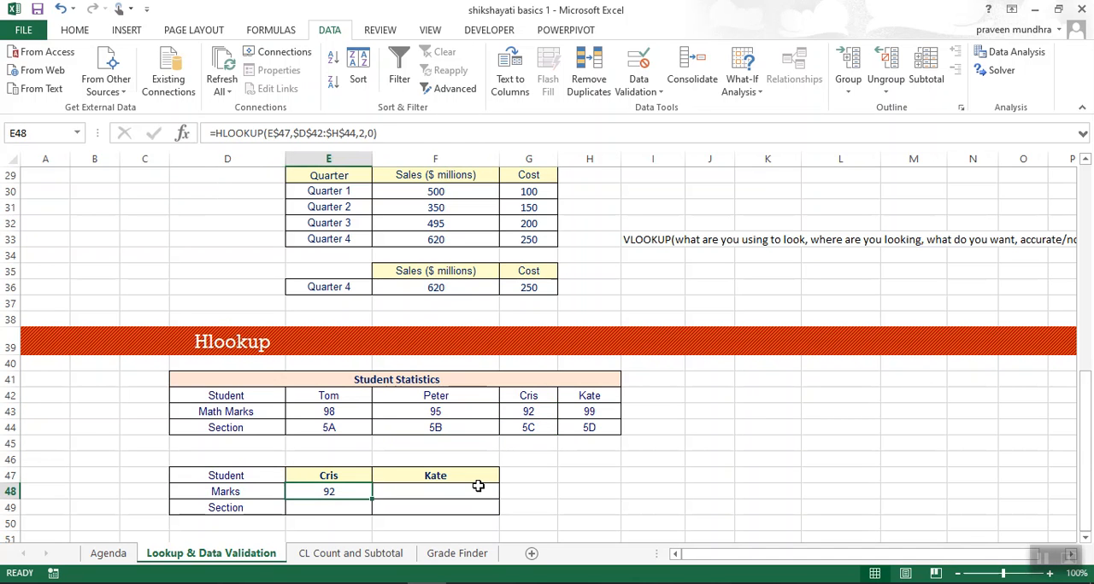
# Fill the marks formula from E48 across to the second student's cell F48.
pyautogui.hotkey('shift', 'Right')
pyautogui.hotkey('ctrl', 'r')
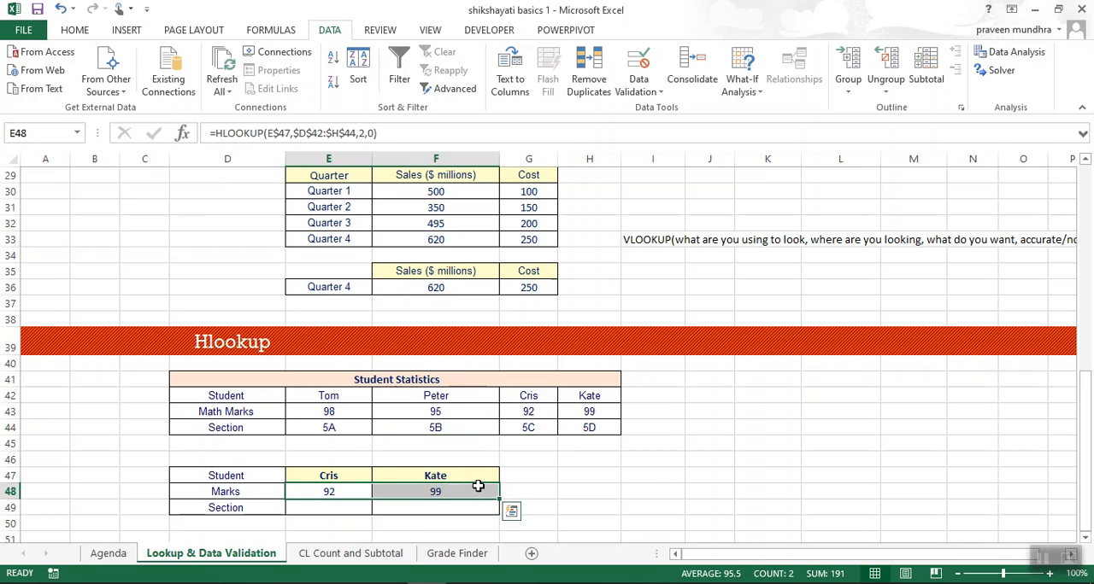
pyautogui.press('Left')
pyautogui.press('Right')
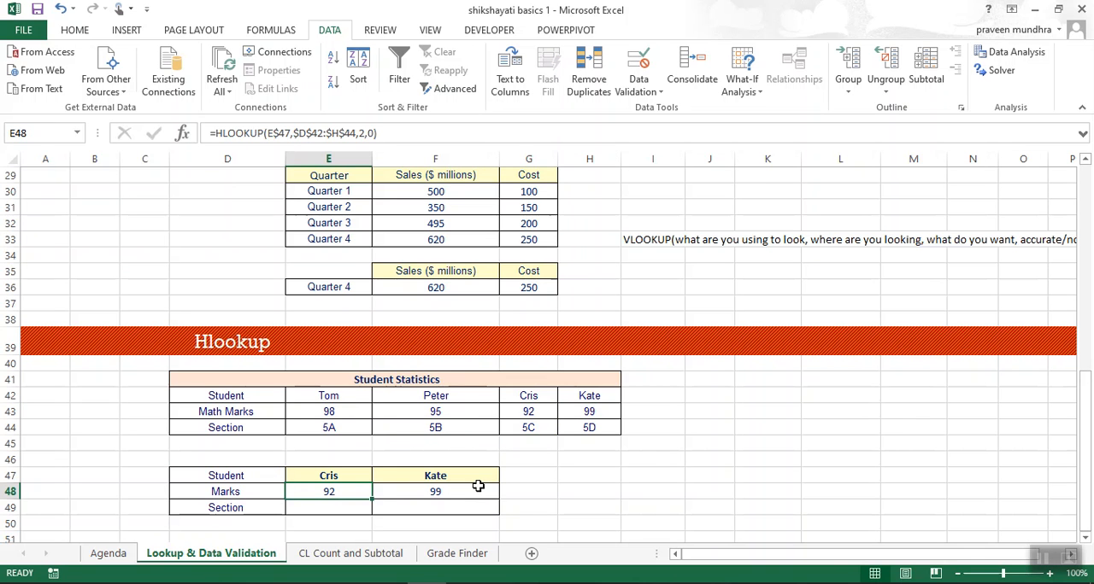
# Fill the HLOOKUP formula from E48 down into the section cell E49.
pyautogui.hotkey('shift', 'Down')
pyautogui.hotkey('ctrl', 'd')
pyautogui.press('Down')
pyautogui.press('Up')
pyautogui.hotkey('shift', 'Down')
pyautogui.hotkey('shift', 'Up')
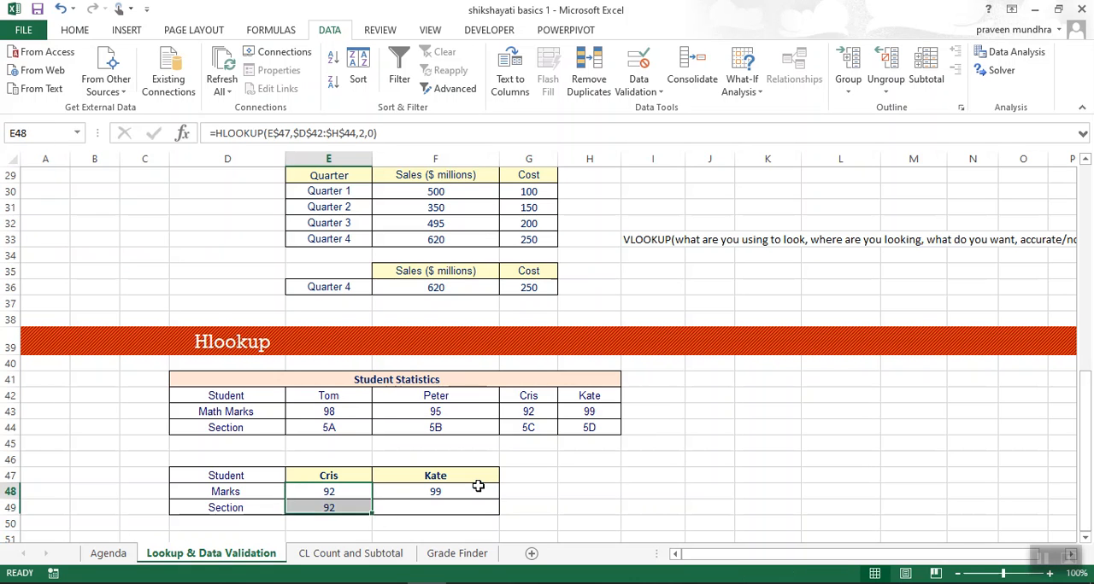
pyautogui.hotkey('shift', 'Down')
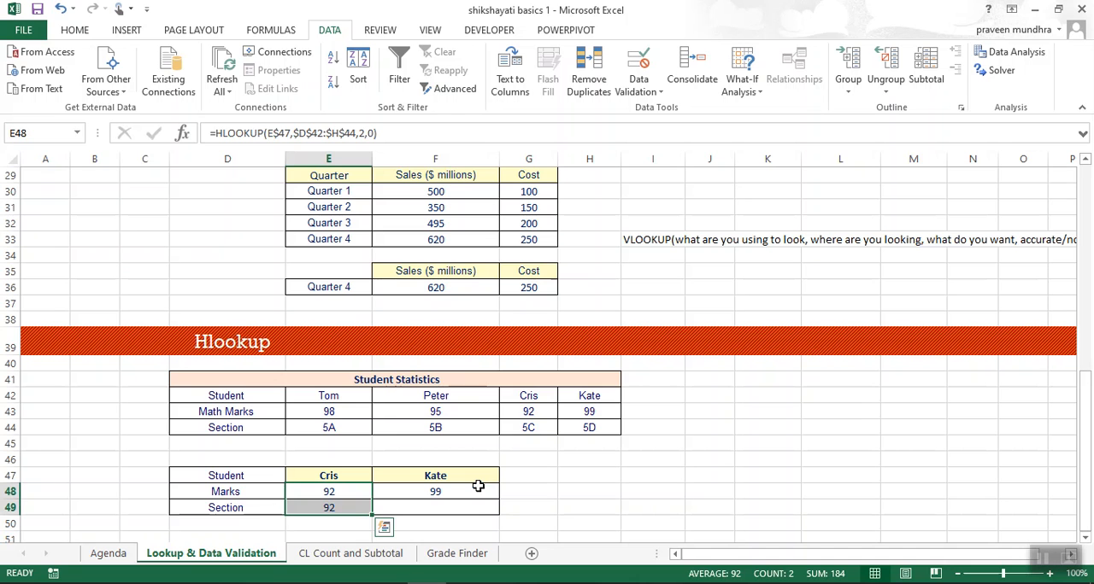
pyautogui.press('Down')
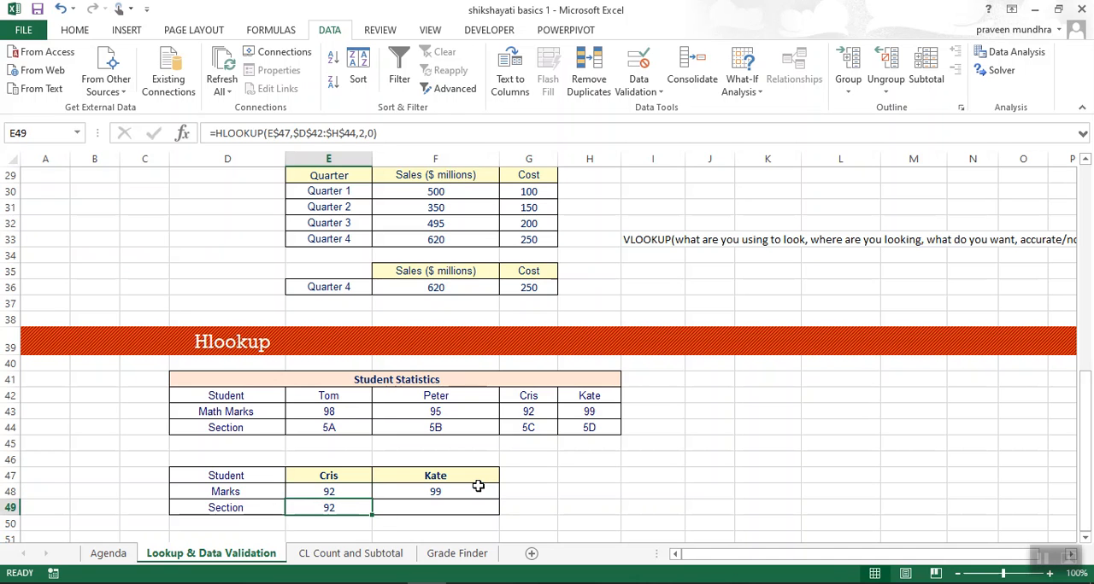
# Set the row index number in the E49 formula to 3 so that it looks up the section.
pyautogui.press('F2')
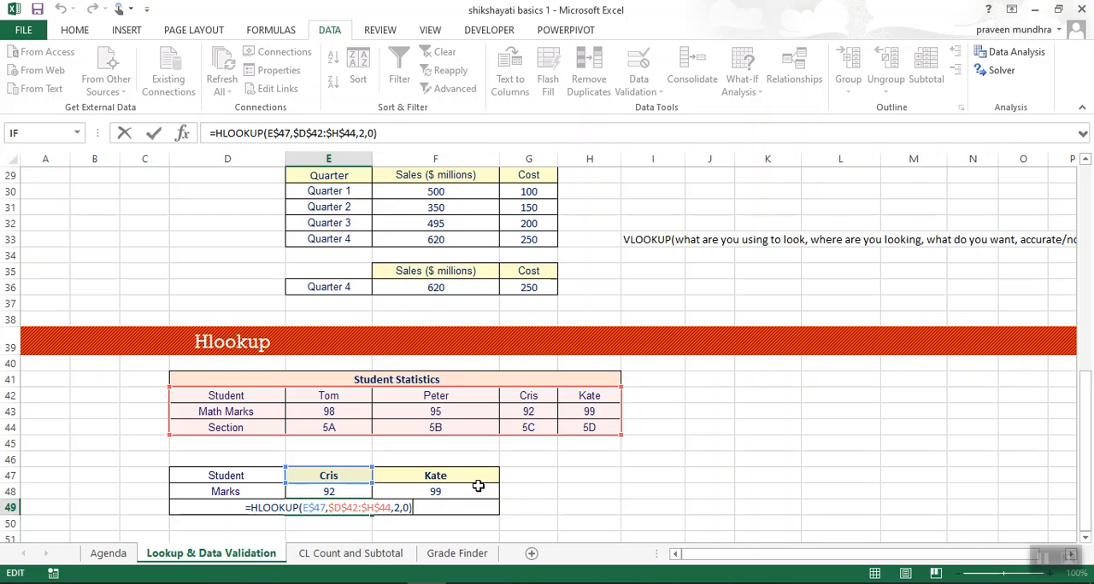
pyautogui.press('Escape')
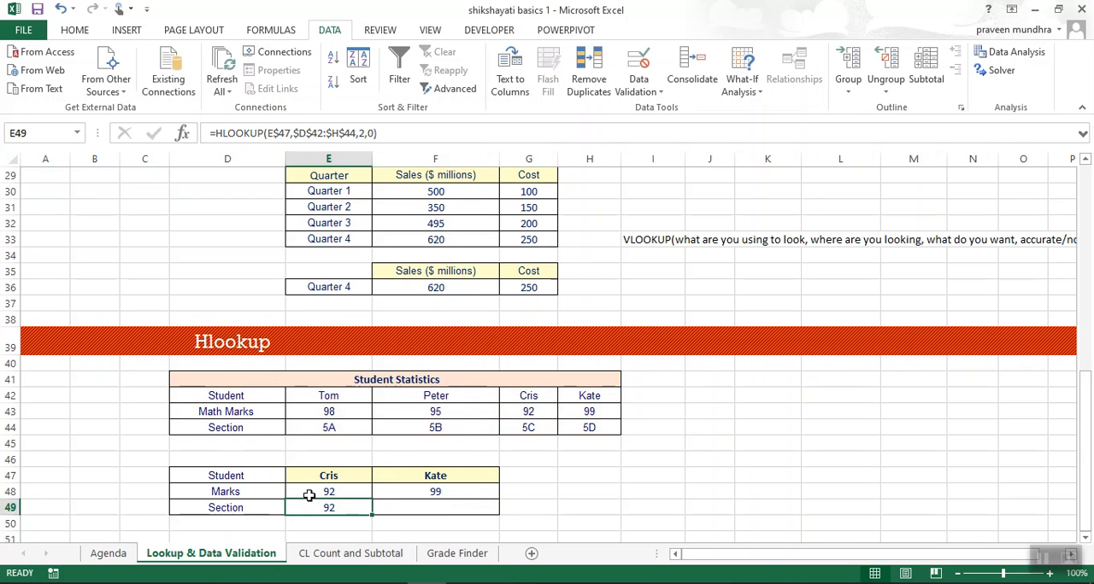
pyautogui.click(360, 132)
pyautogui.press('BackSpace')
pyautogui.write('3')
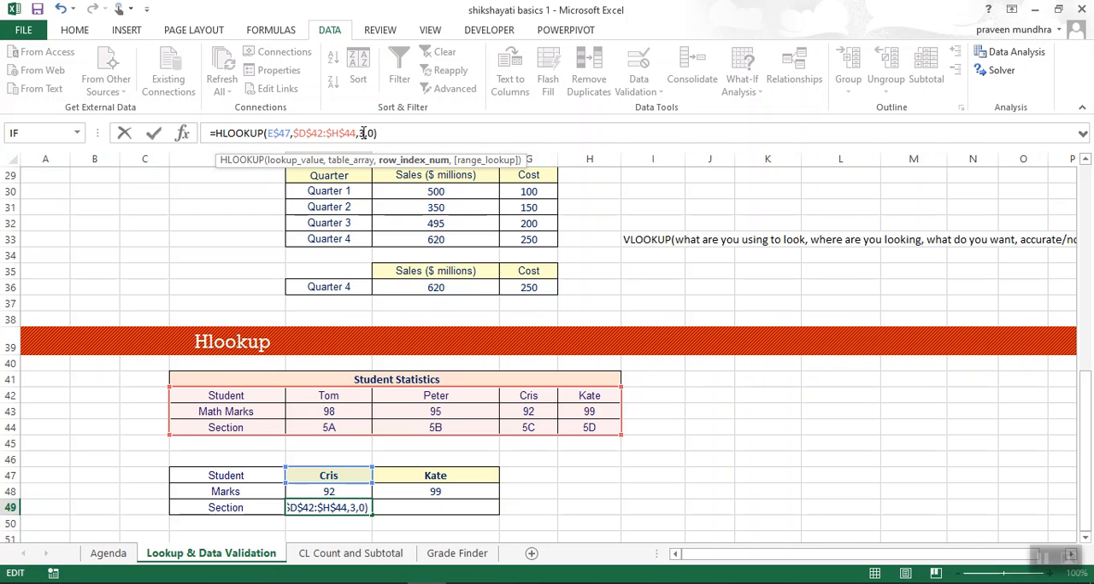
pyautogui.press('Return')
# Fill the section formula from E49 across to the second student's cell F49.
pyautogui.press('Up')
pyautogui.hotkey('shift', 'Right')
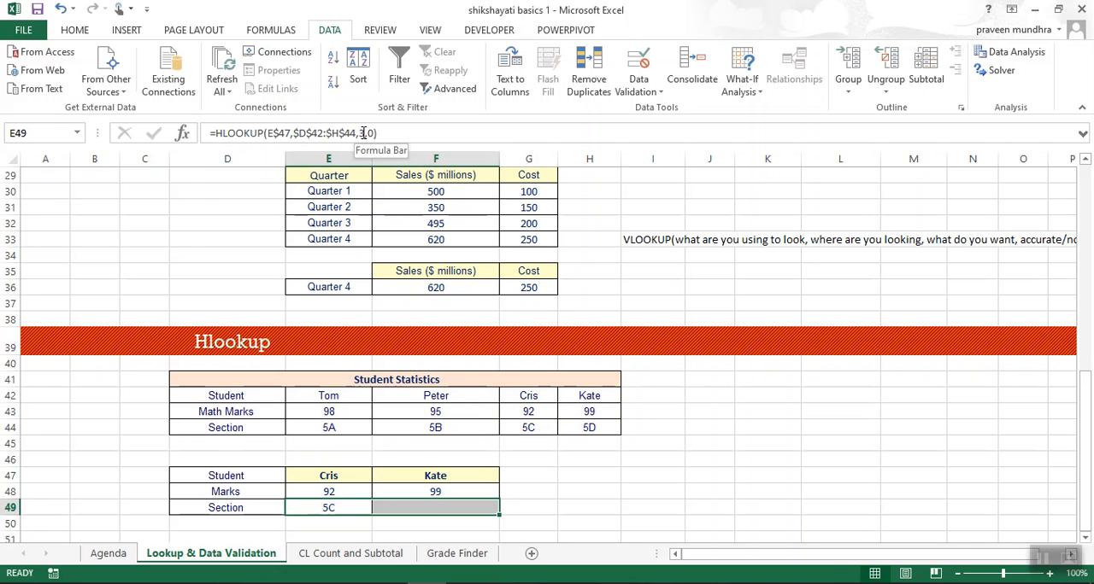
pyautogui.hotkey('ctrl', 'r')
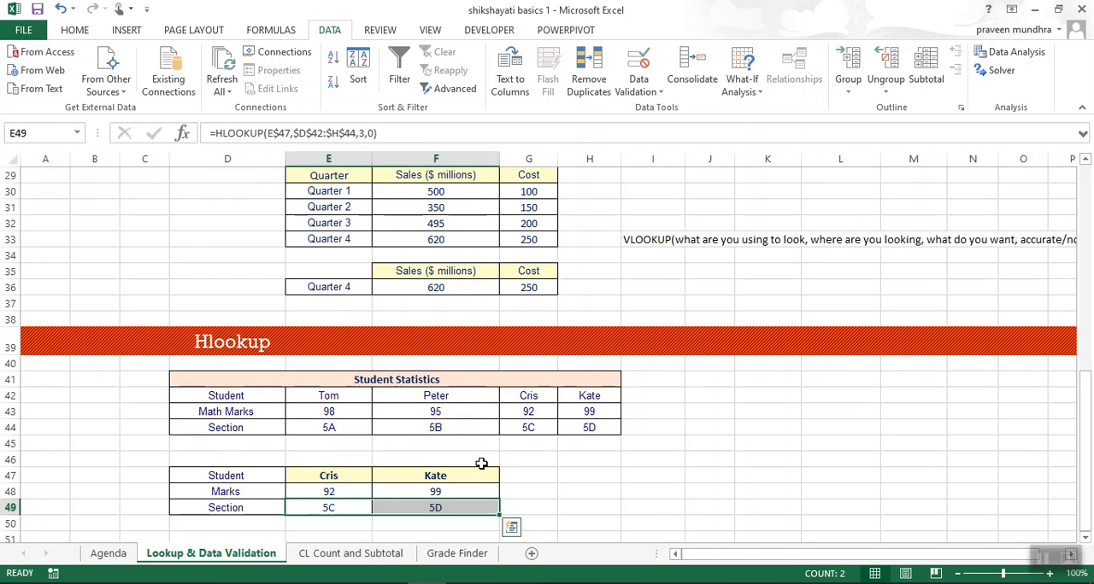
# Number the rows of the Student Statistics table 1, 2 and 3 in cells C42 to C44.
pyautogui.press('Up')
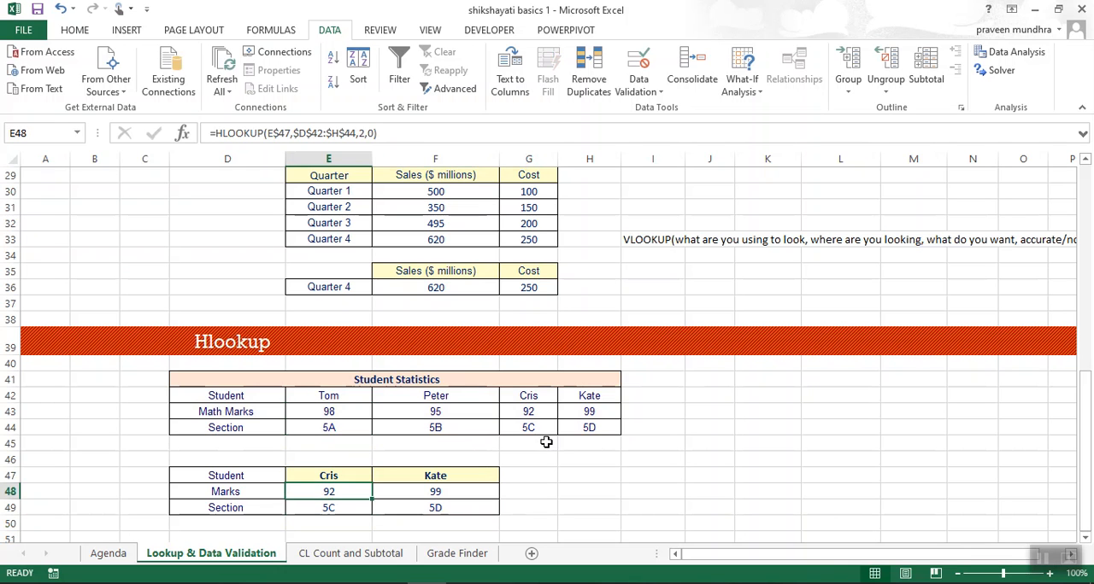
pyautogui.press('Up')
pyautogui.press('Left')
pyautogui.press('Left')
pyautogui.press('Up')
pyautogui.press('Up')
pyautogui.press('Up')
pyautogui.press('Up')
pyautogui.press('Up')
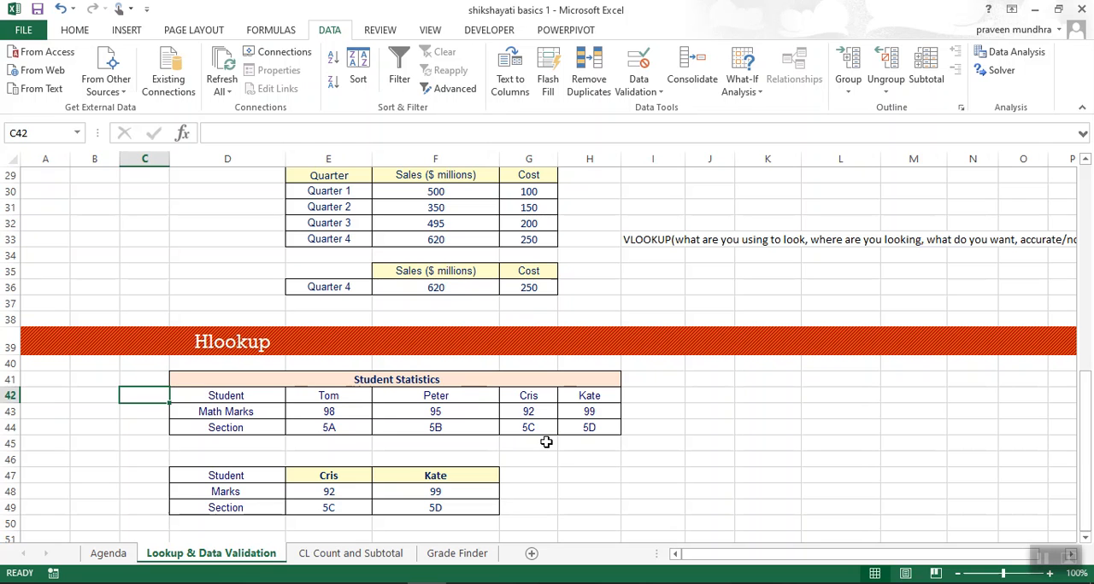
pyautogui.write('1')
pyautogui.press('Return')
pyautogui.write('2')
pyautogui.press('Return')
pyautogui.write('3')
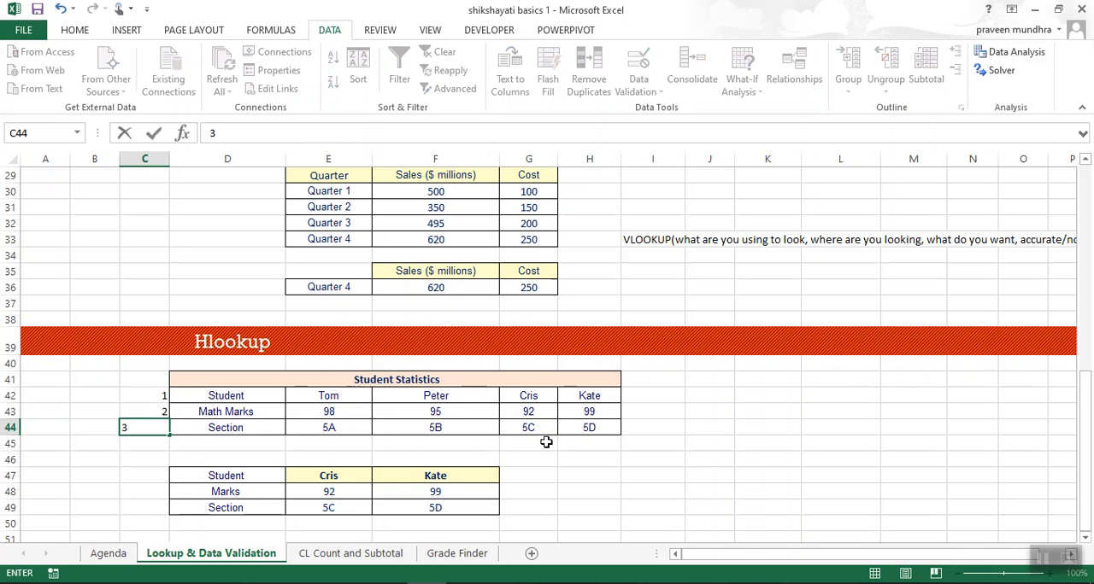